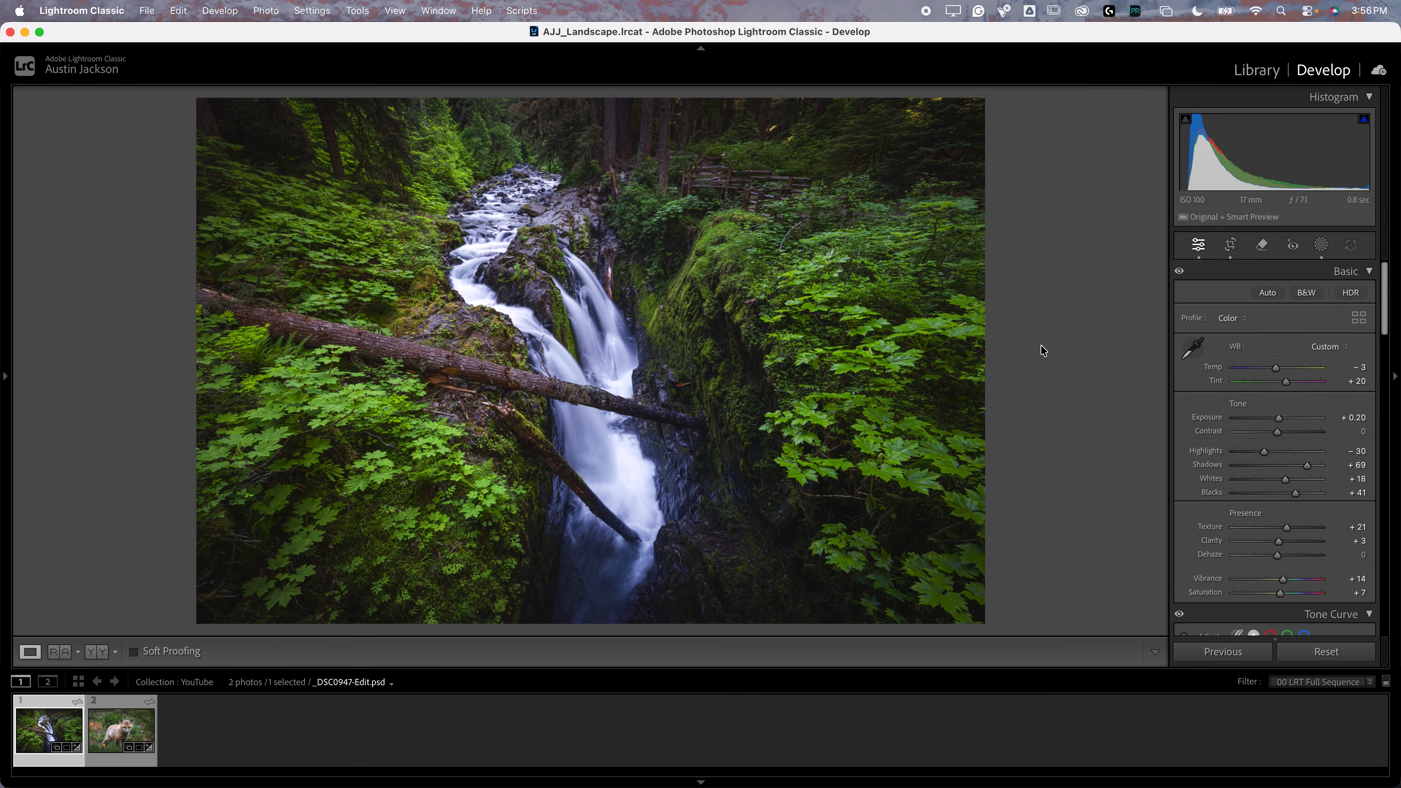
# Step: Hide the filmstrip to enlarge the photo and set the Detail sharpening amount to 86
pyautogui.scroll(-5, 1263, 338)
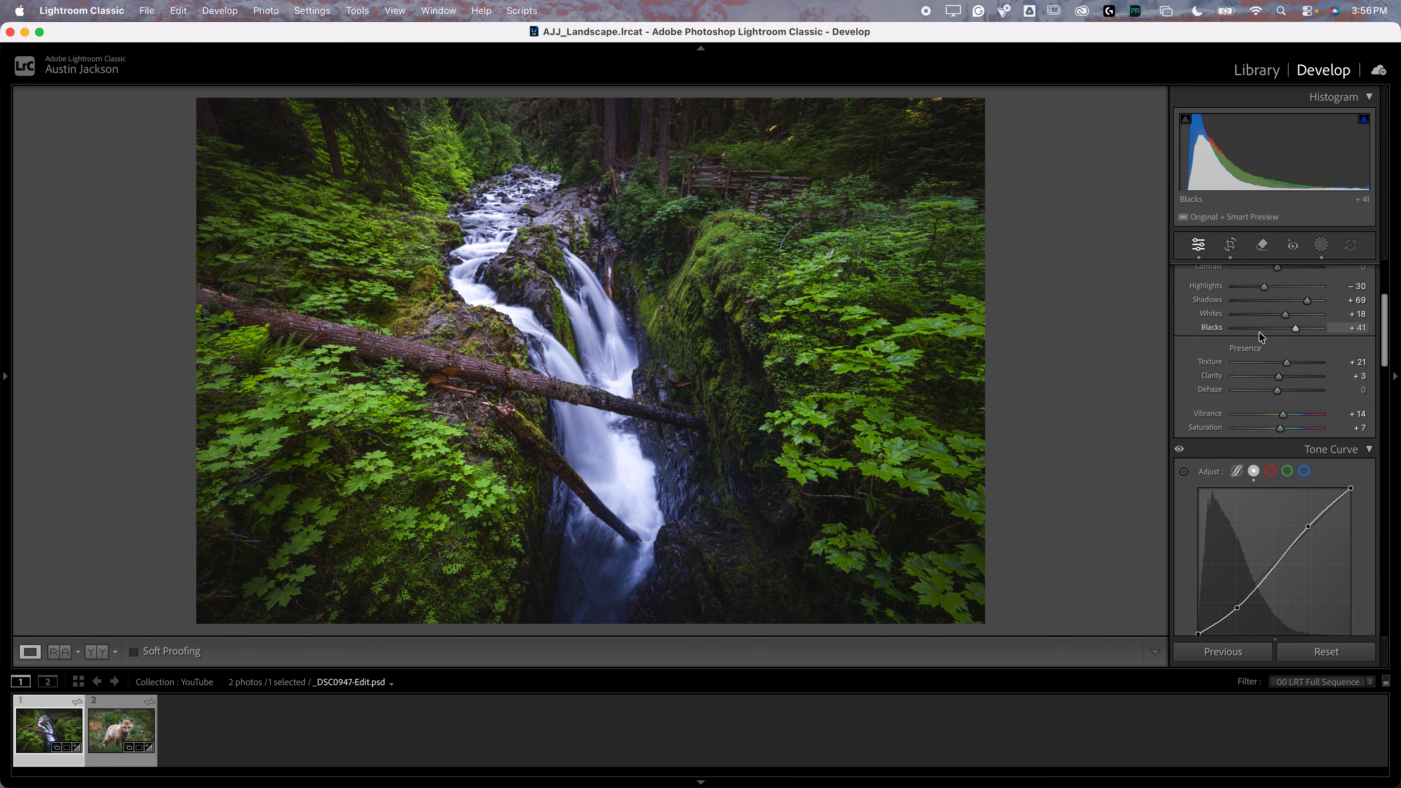
pyautogui.click(701, 782)
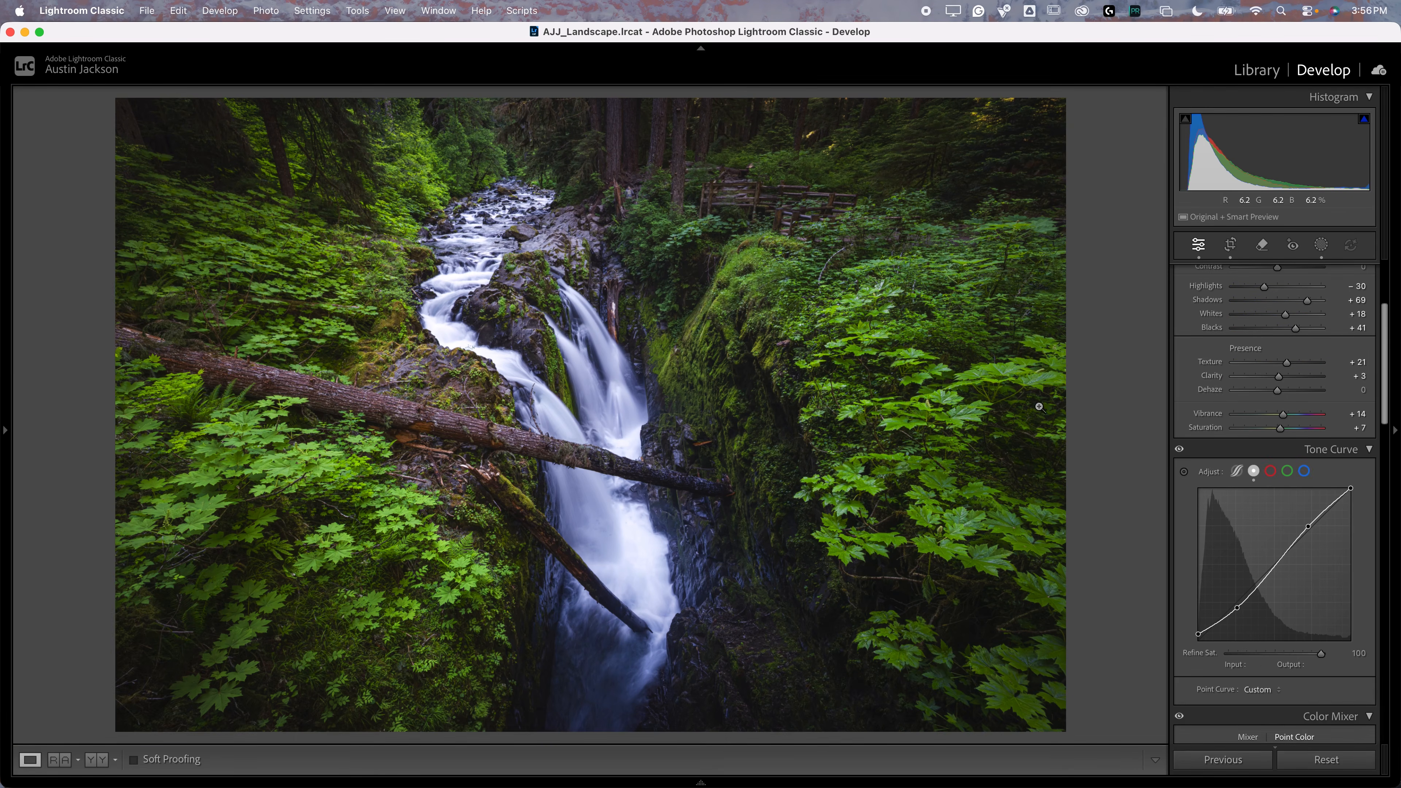
pyautogui.scroll(-7, 1264, 488)
pyautogui.scroll(-15, 1265, 487)
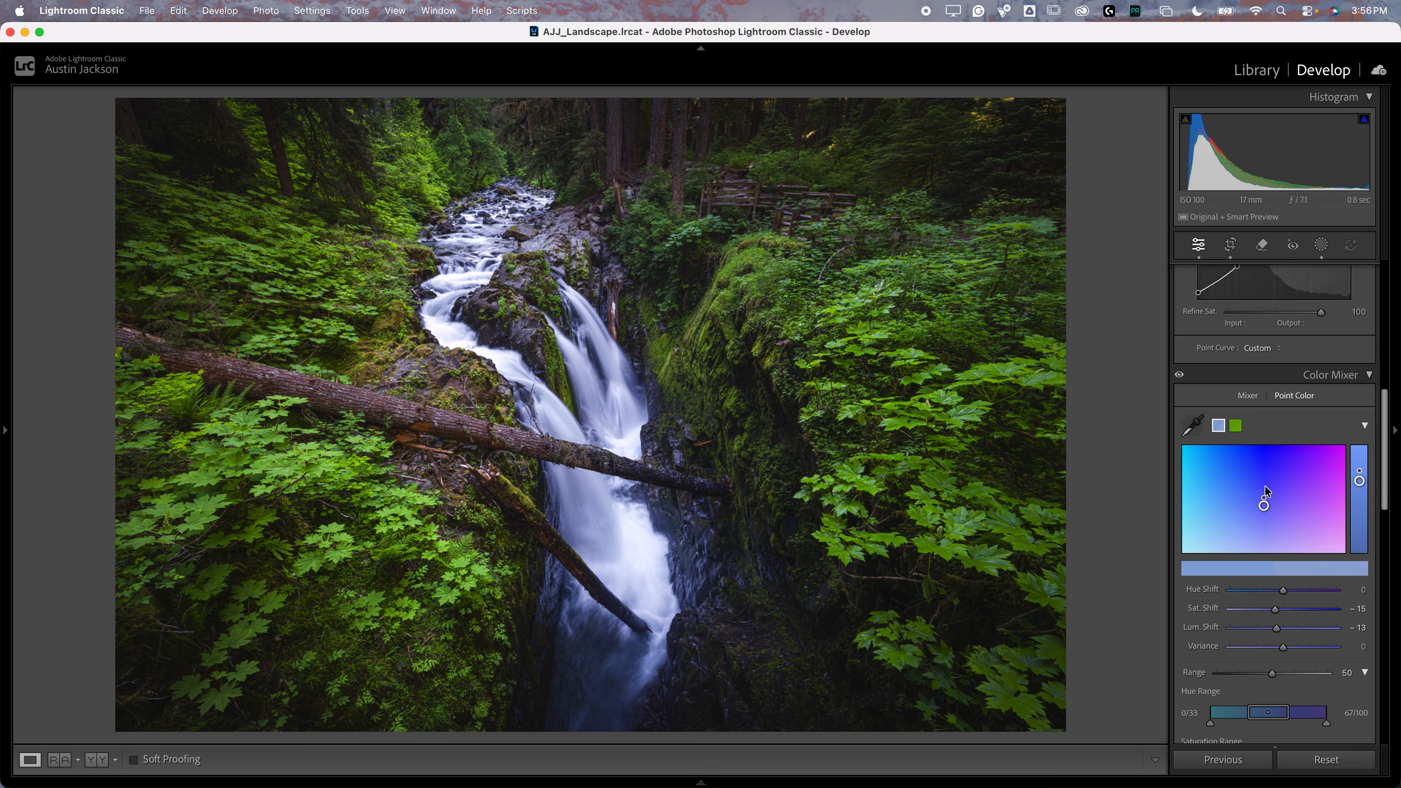
pyautogui.scroll(-4, 1267, 492)
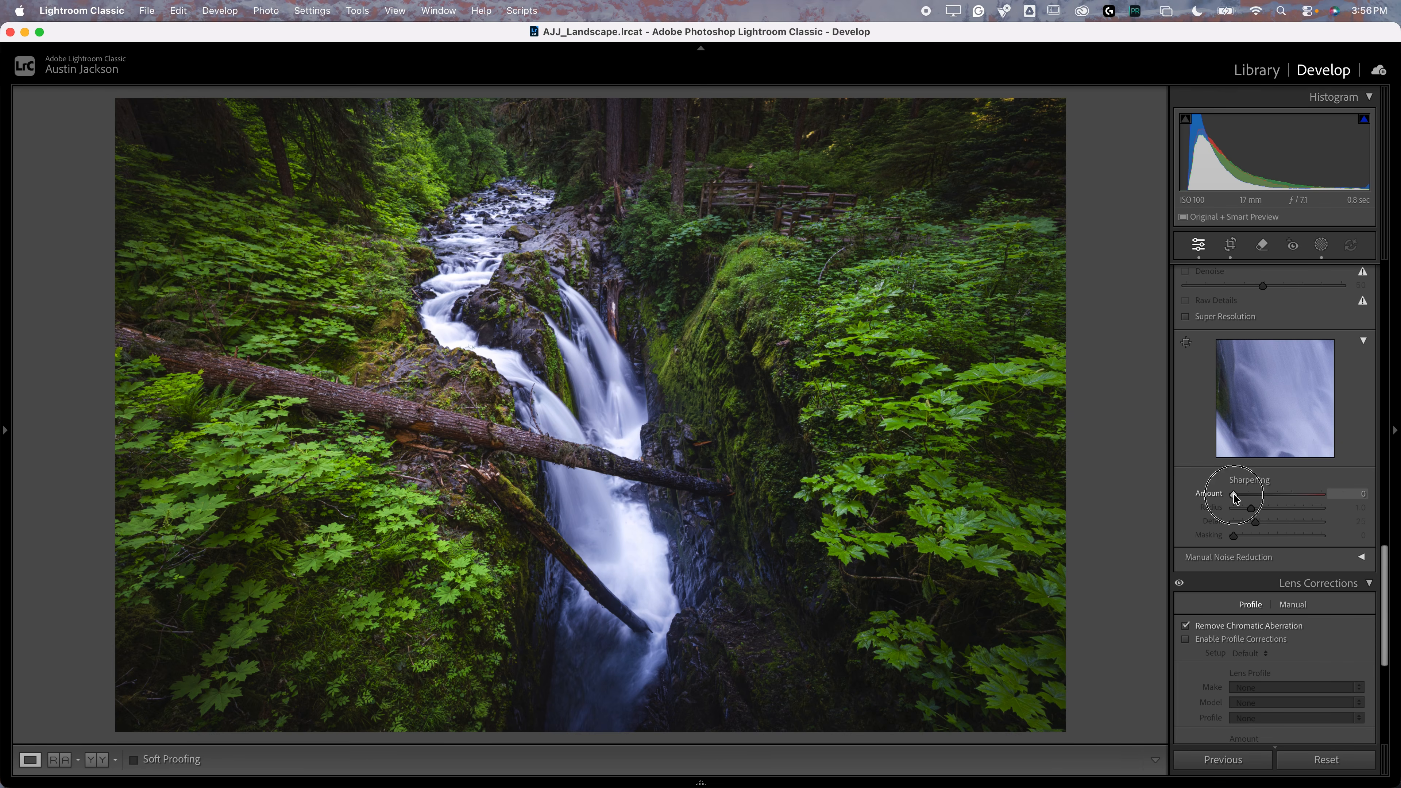
pyautogui.moveTo(1234, 495); pyautogui.dragTo(1274, 498)
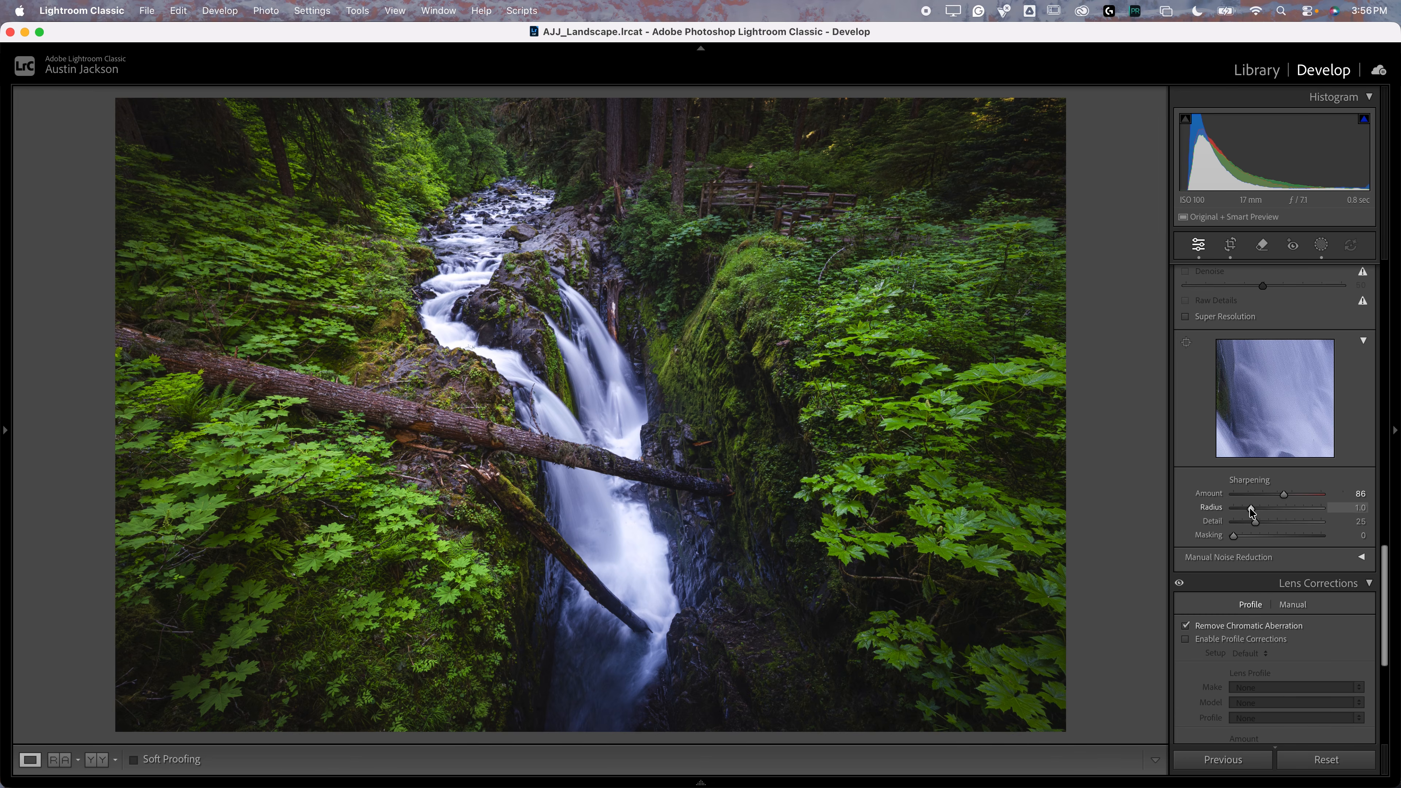
# Step: Try a sharpening radius of 3.0 and a higher detail value on the zoomed-in waterfall, and reset both to their defaults
pyautogui.keyDown('alt'); pyautogui.click(1252, 512); pyautogui.keyUp('alt')
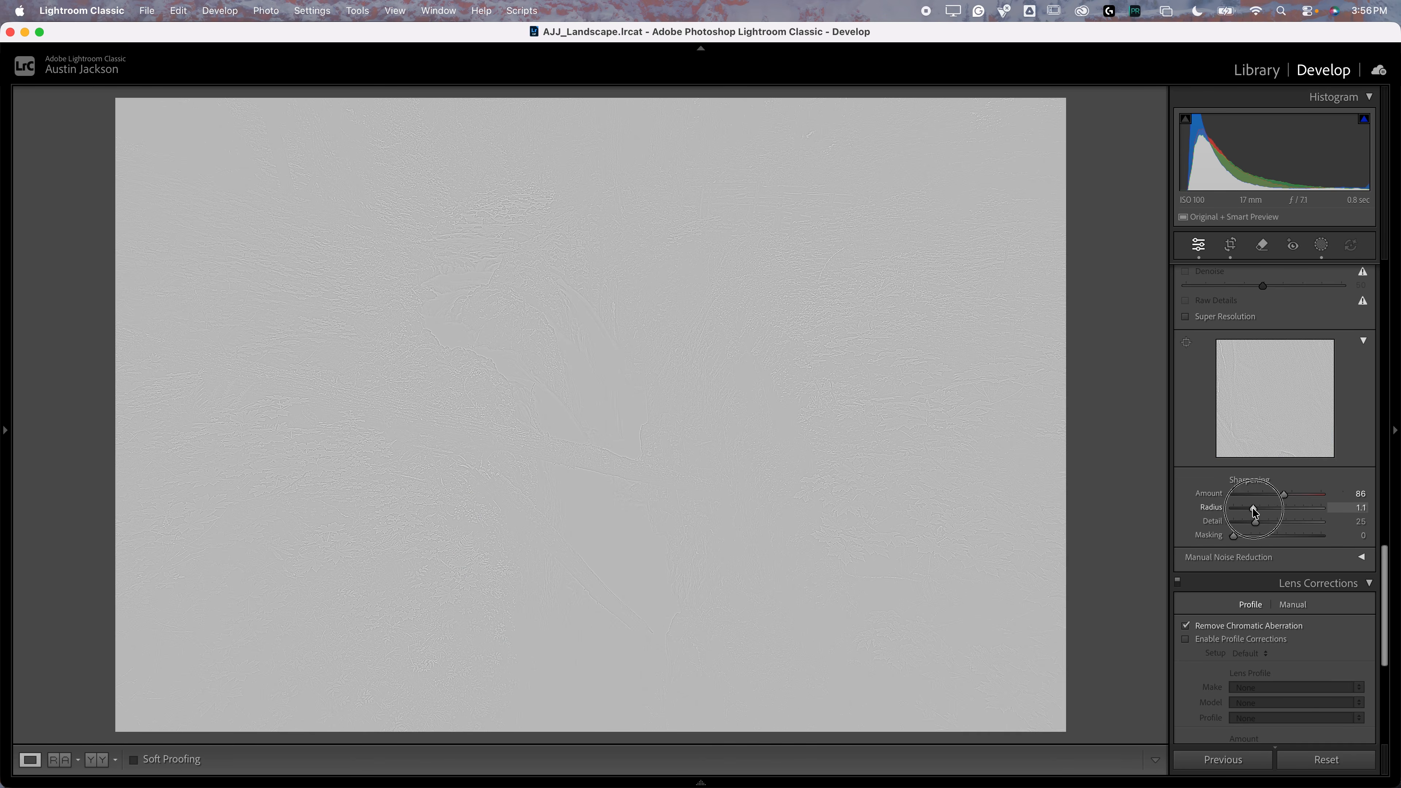
pyautogui.moveTo(1254, 513); pyautogui.dragTo(1376, 508)
pyautogui.click(465, 387)
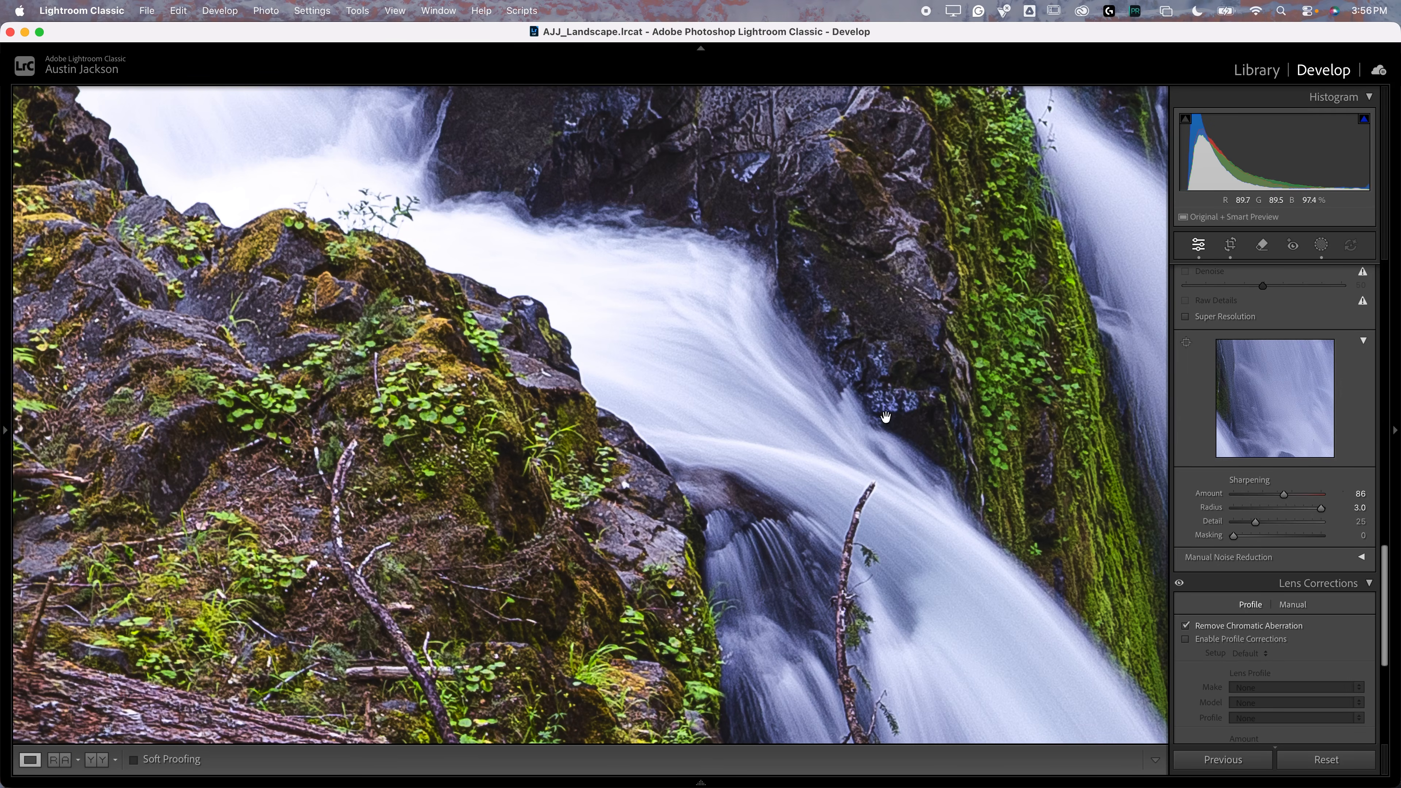
pyautogui.moveTo(1322, 511); pyautogui.dragTo(1168, 515)
pyautogui.moveTo(1254, 523)
pyautogui.mouseDown()
pyautogui.moveTo(1362, 524)
pyautogui.moveTo(1214, 524)
pyautogui.moveTo(1399, 522)
pyautogui.moveTo(1358, 510)
pyautogui.moveTo(1229, 522)
pyautogui.moveTo(1352, 523)
pyautogui.moveTo(1183, 523)
pyautogui.moveTo(1342, 519)
pyautogui.moveTo(1208, 520)
pyautogui.moveTo(1280, 514)
pyautogui.mouseUp()
pyautogui.doubleClick(1321, 508)
pyautogui.doubleClick(1279, 521)
pyautogui.click(529, 238)
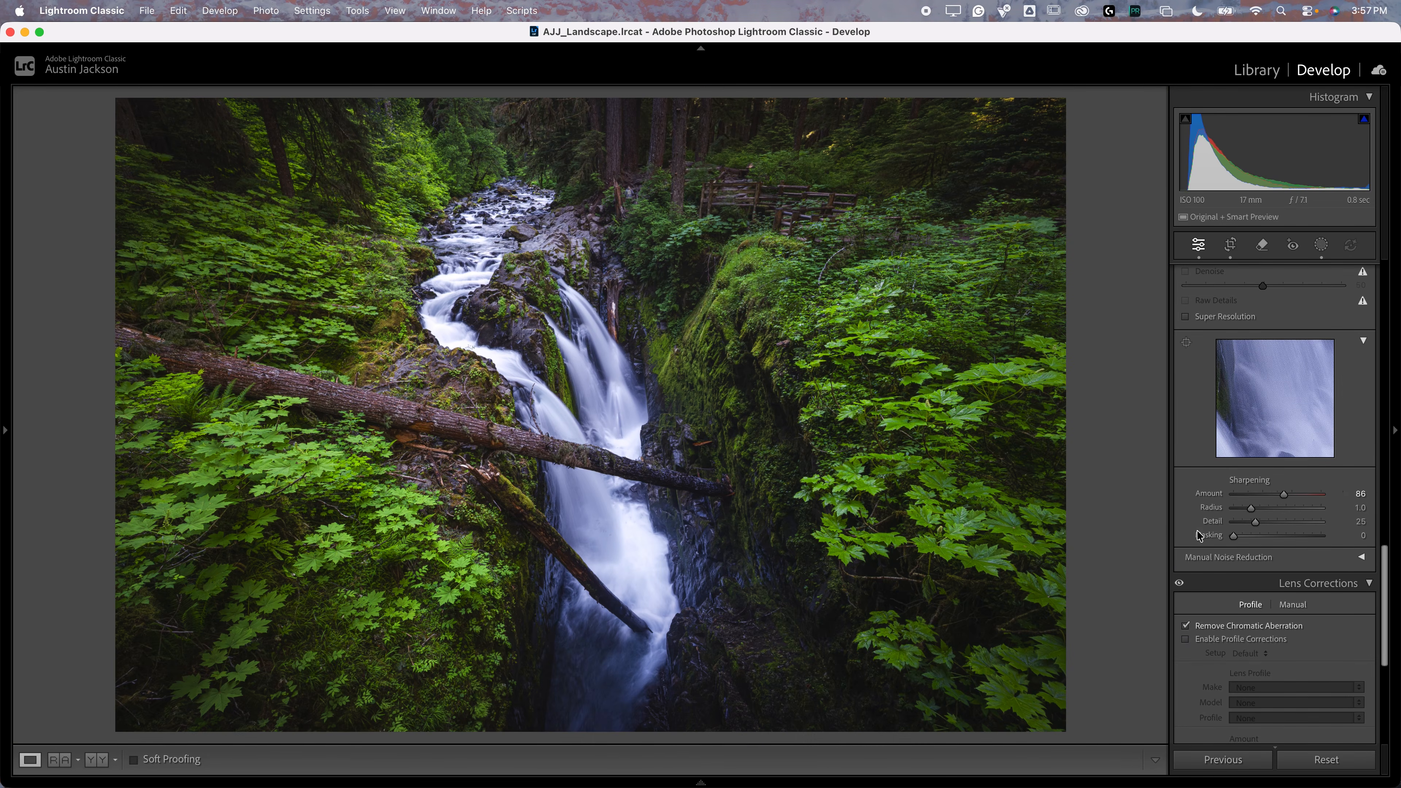
# Step: Preview the sharpening mask, try an amount of 150 on a close-up of the waterfall, and reset the amount
pyautogui.press('alt')
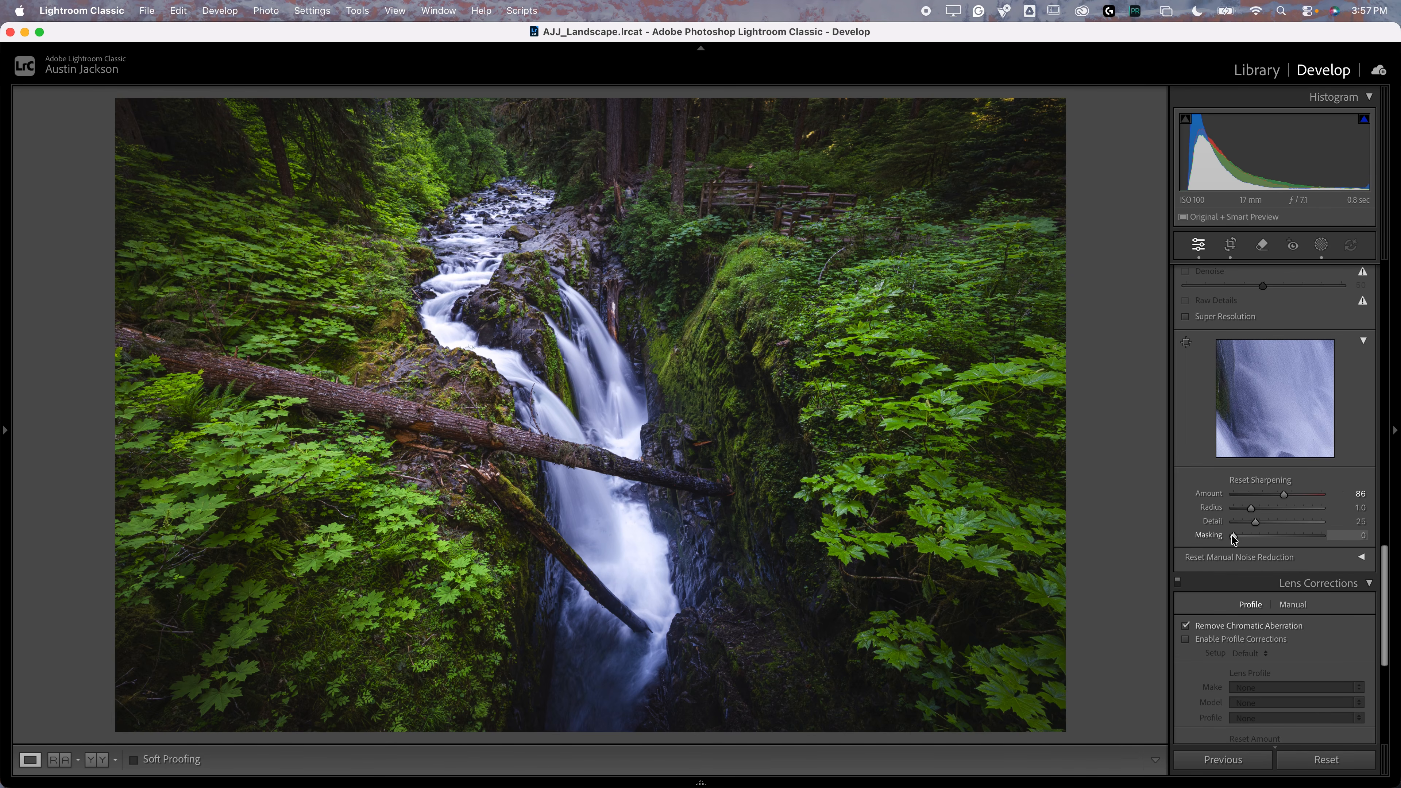
pyautogui.moveTo(1231, 538)
pyautogui.mouseDown()
pyautogui.moveTo(1299, 537)
pyautogui.moveTo(1210, 539)
pyautogui.mouseUp()
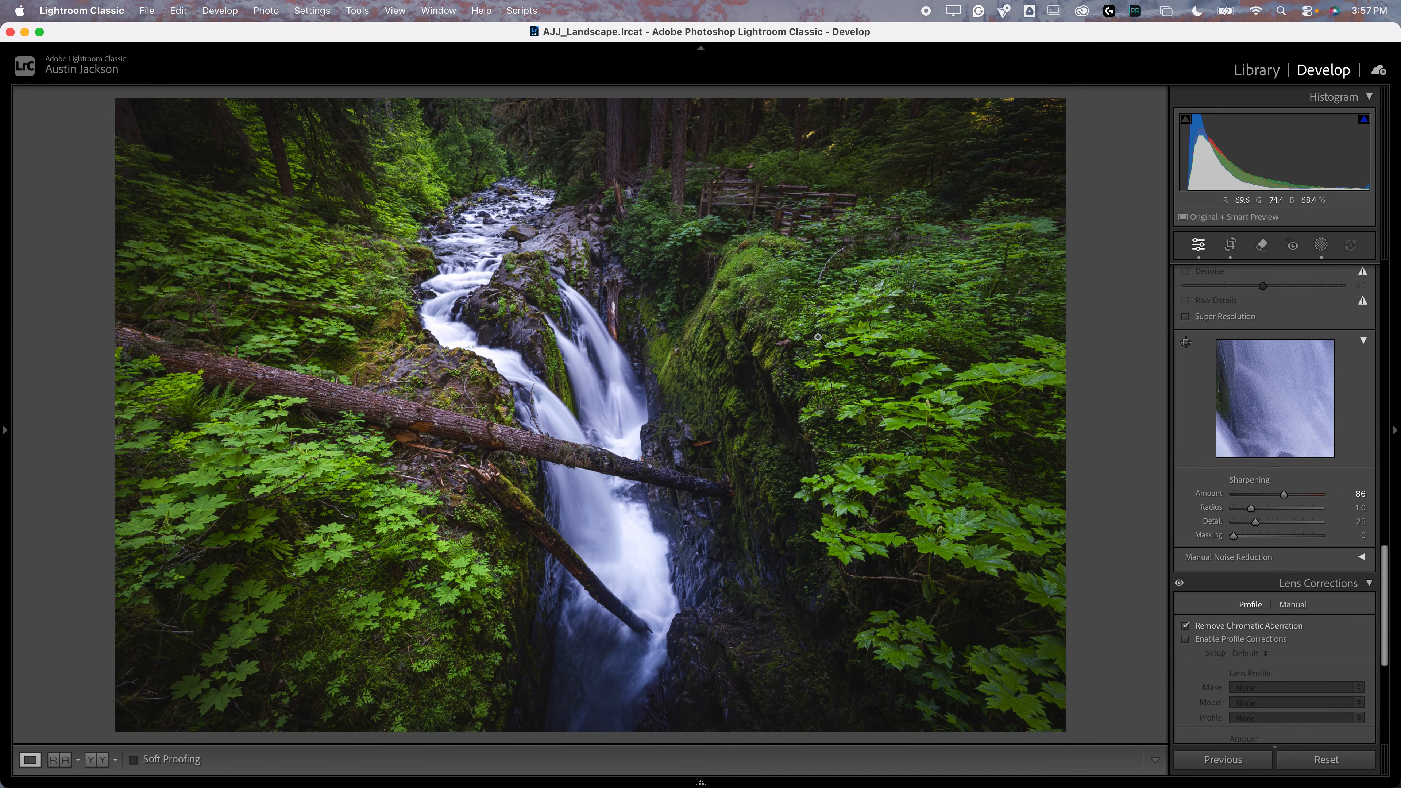
pyautogui.click(597, 362)
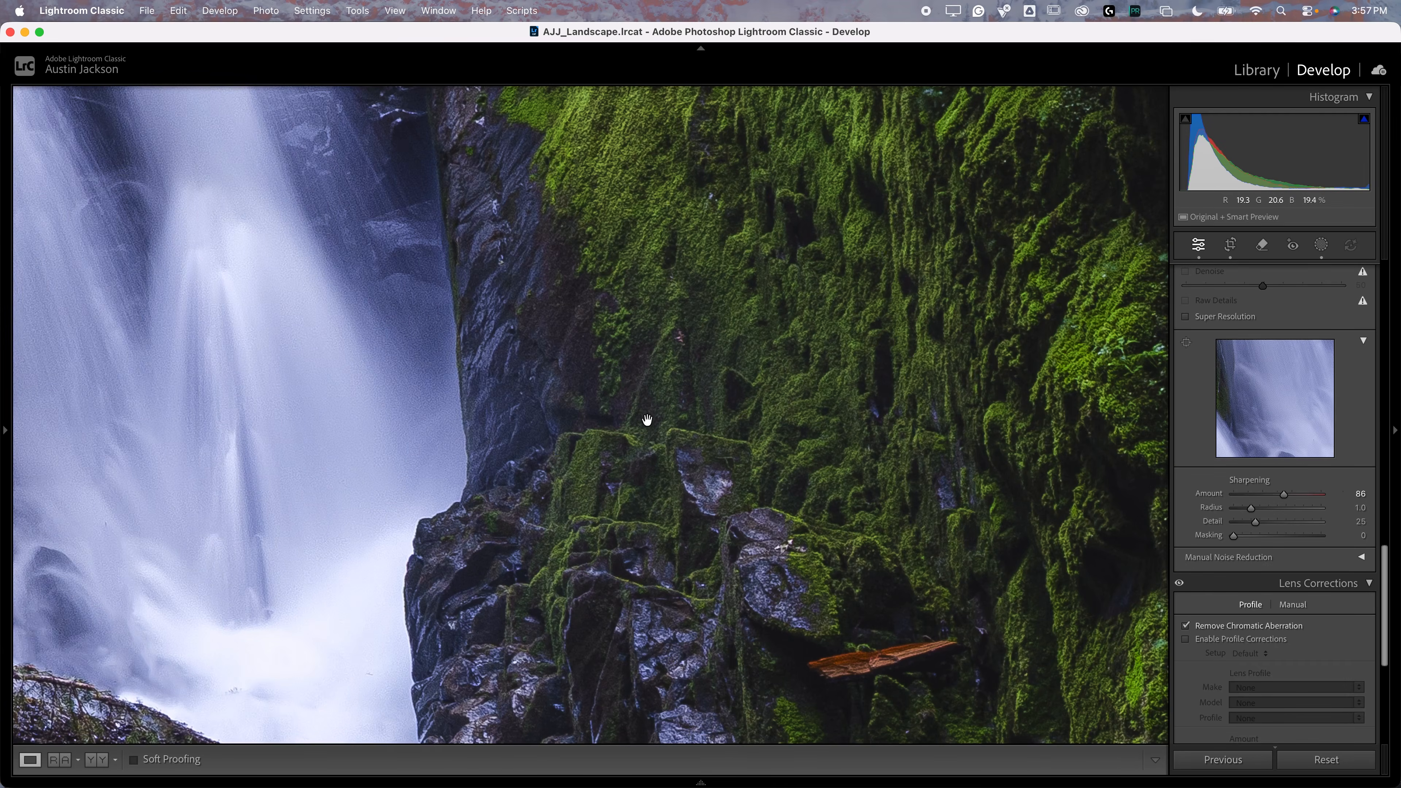
pyautogui.moveTo(428, 315); pyautogui.dragTo(678, 435)
pyautogui.press('super+equal')
pyautogui.moveTo(597, 419); pyautogui.dragTo(744, 483)
pyautogui.moveTo(1285, 495); pyautogui.dragTo(1322, 495)
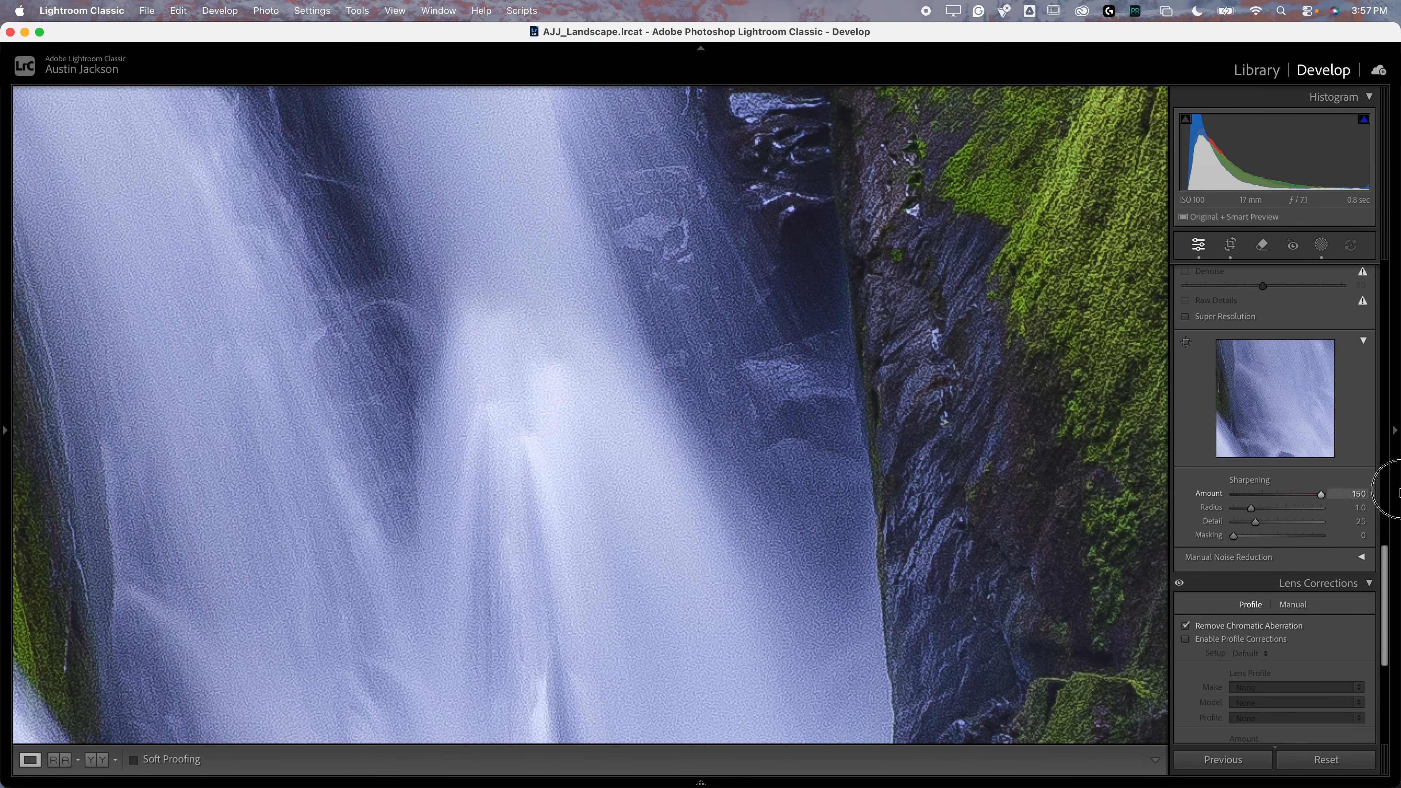
pyautogui.scroll(1, 1187, 320)
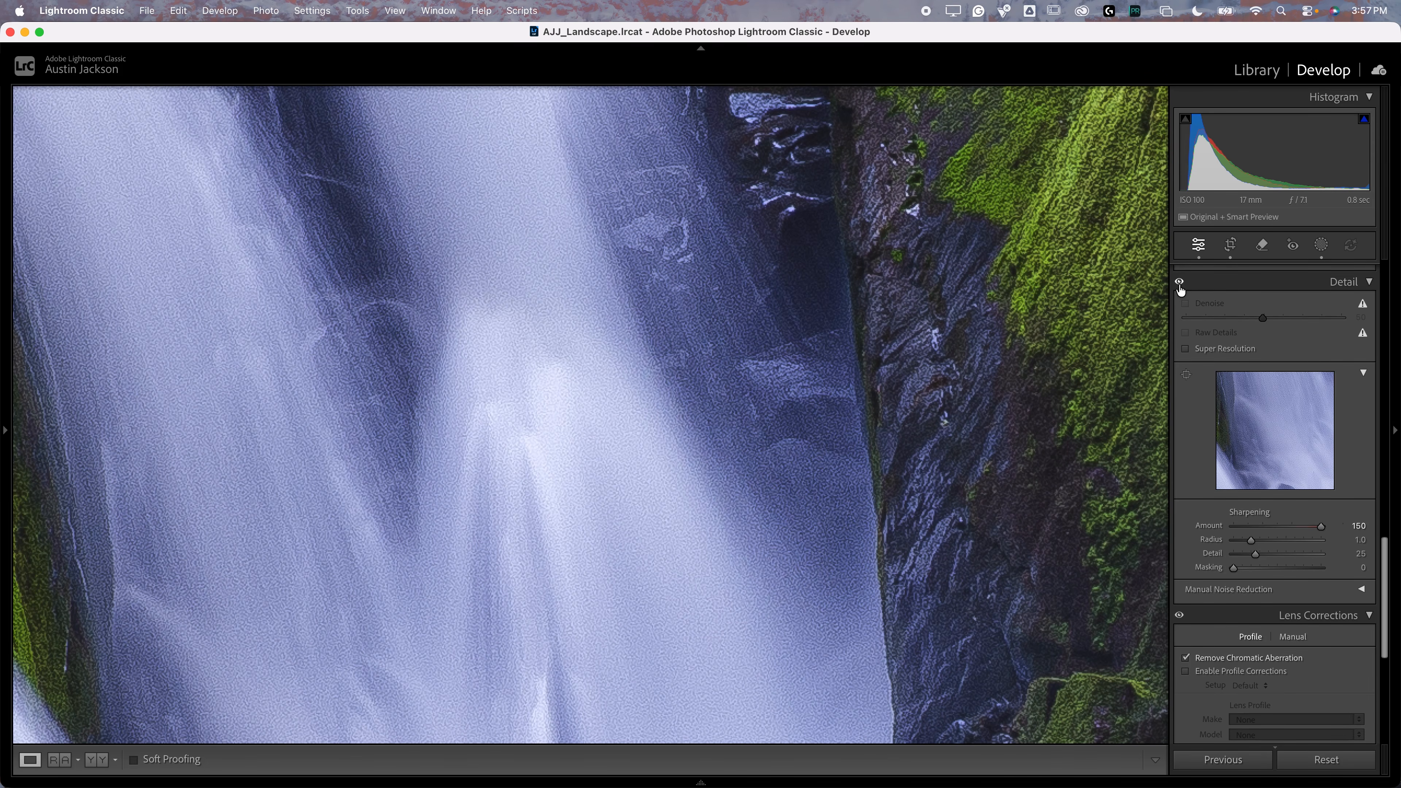
pyautogui.moveTo(967, 516); pyautogui.dragTo(829, 346)
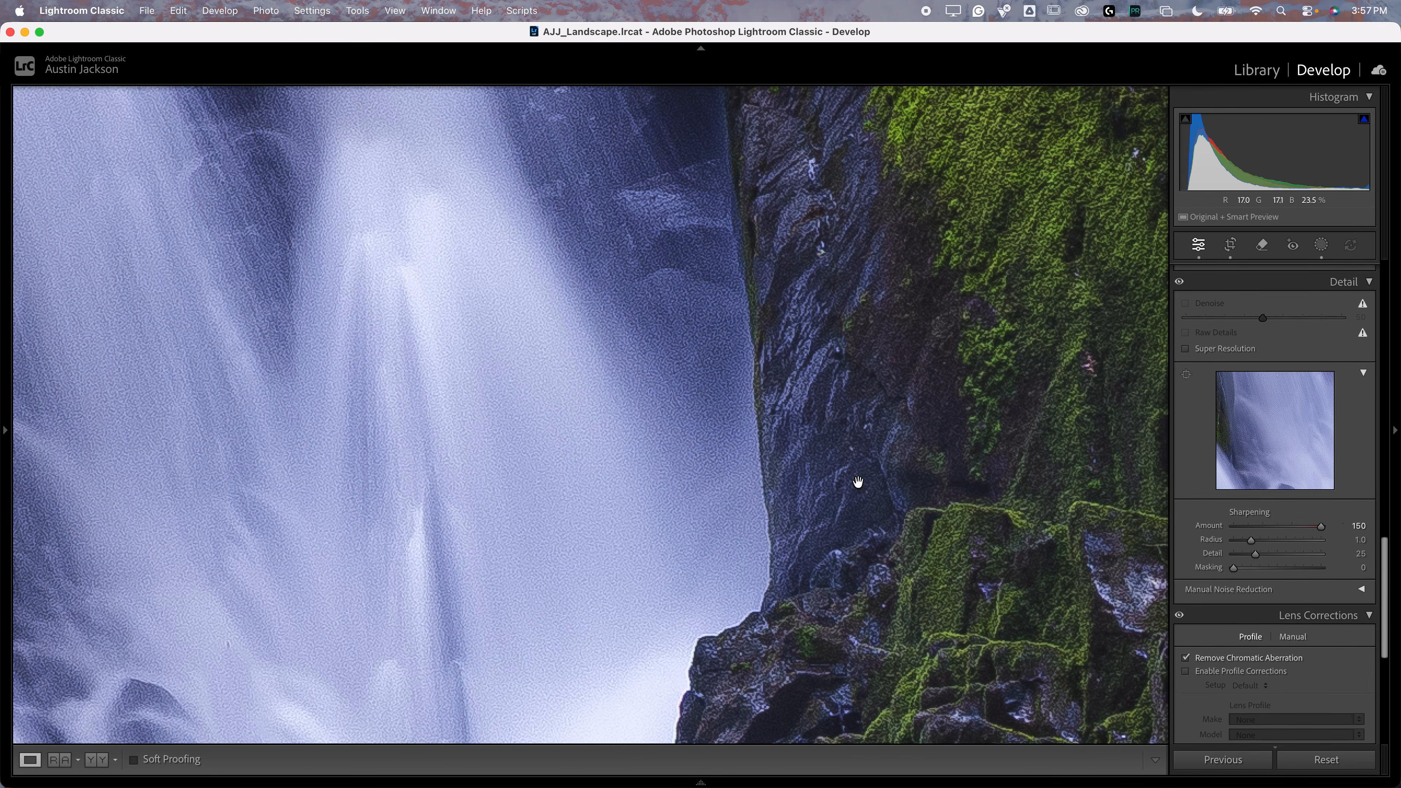
pyautogui.doubleClick(1319, 527)
pyautogui.click(752, 452)
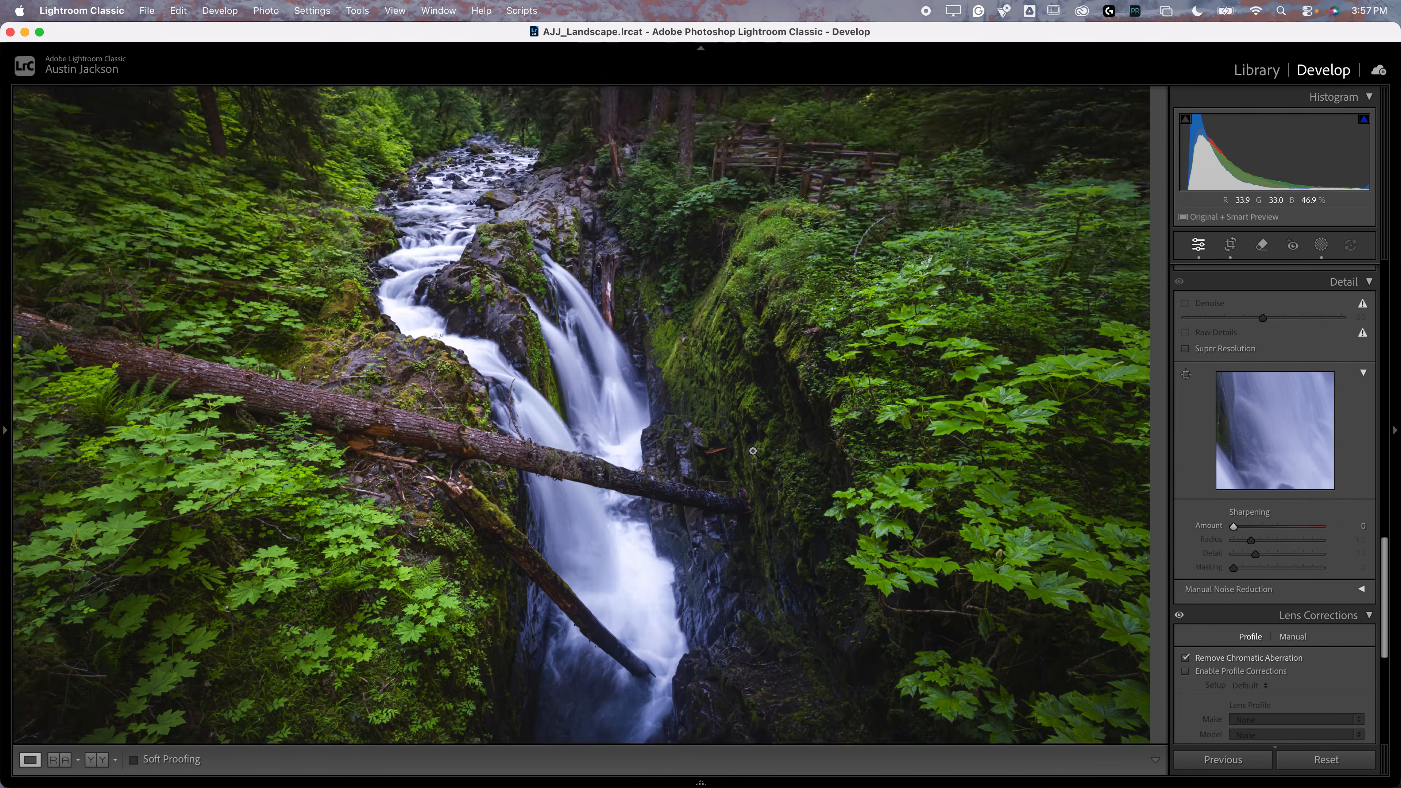
# Step: Set the sharpening amount to 12 and, with the mask preview shown, set the masking to 87
pyautogui.moveTo(1236, 531); pyautogui.dragTo(1241, 533)
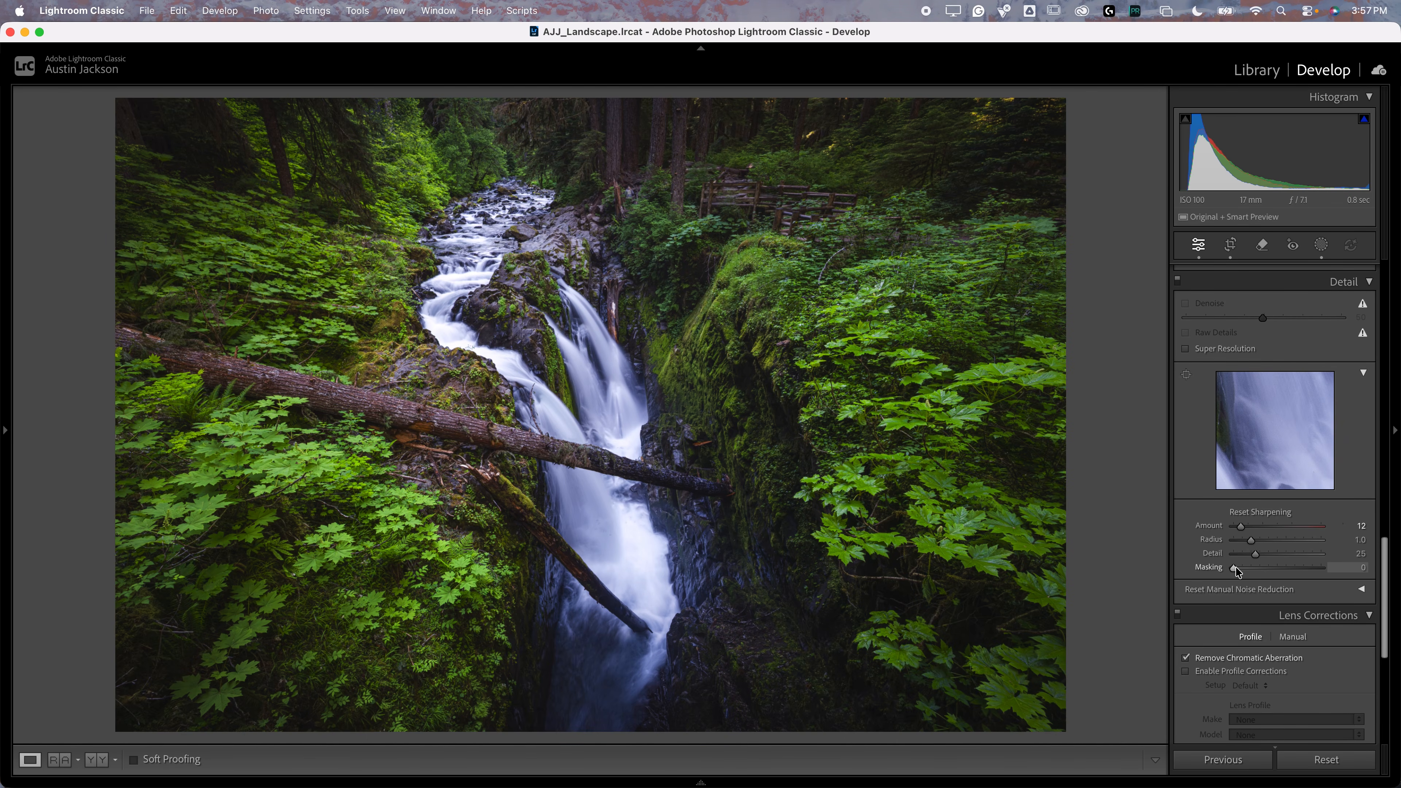
pyautogui.moveTo(1234, 568); pyautogui.dragTo(1306, 556)
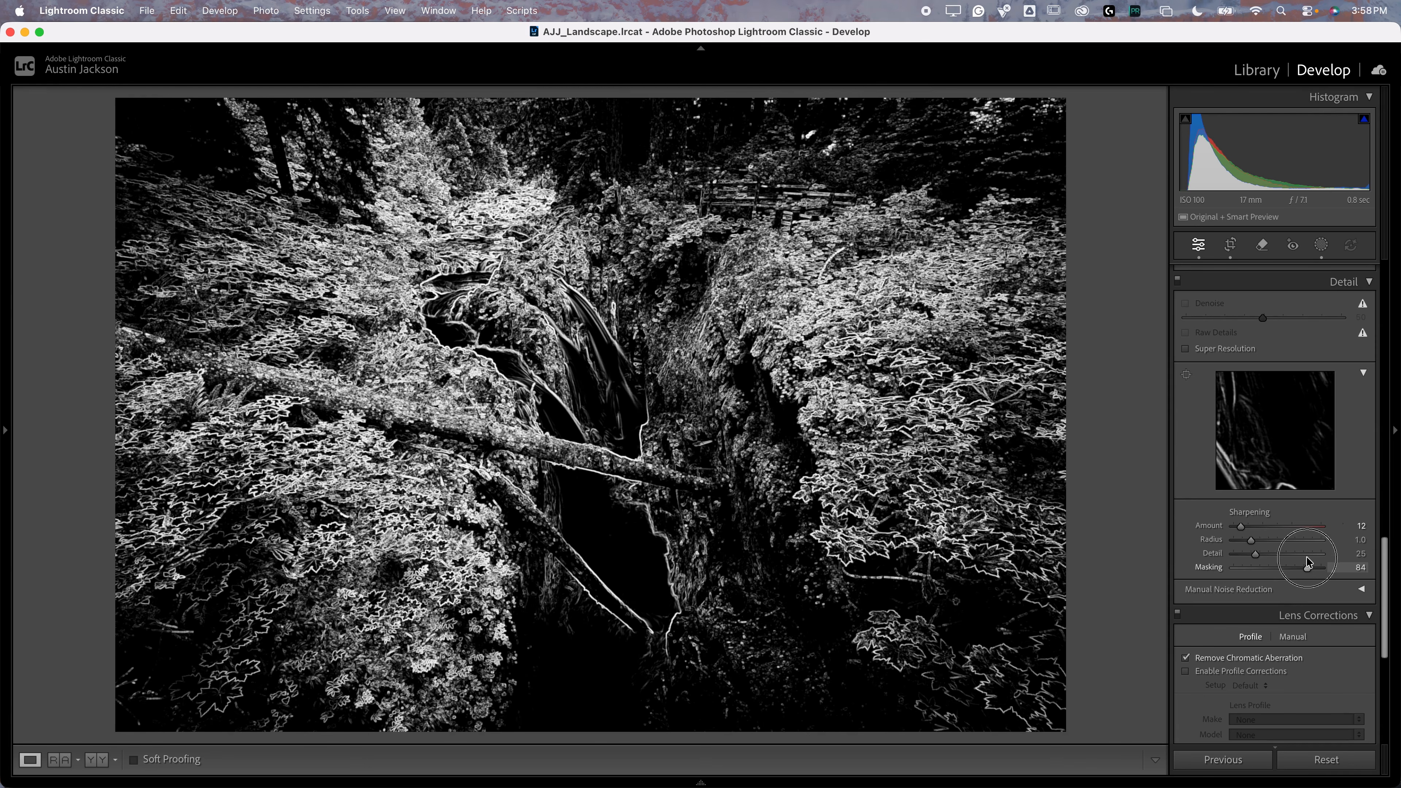
pyautogui.moveTo(1308, 562); pyautogui.dragTo(1310, 562)
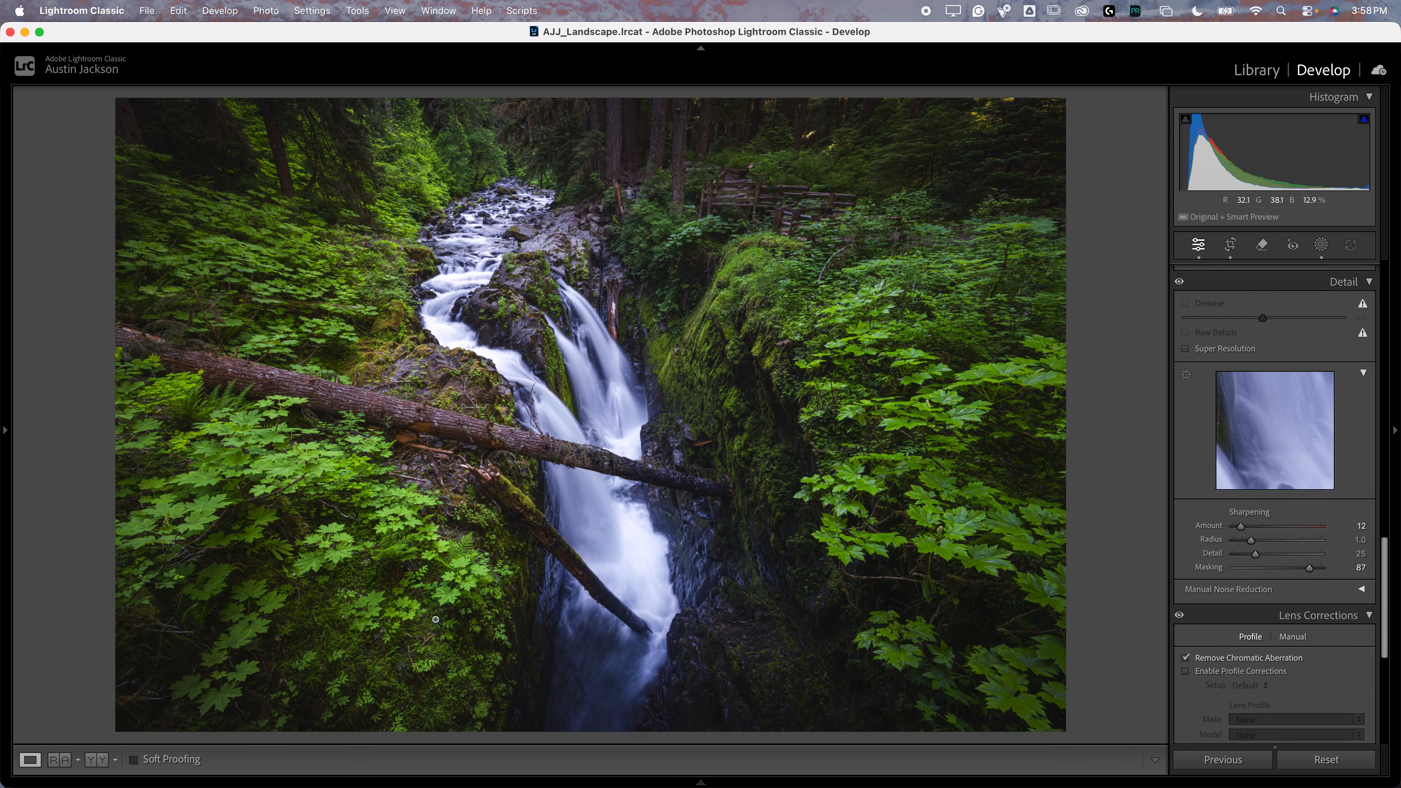
# Step: Try sharpening the foliage close-up with detail at 100, radius at 0.5 and amount at 78, and compare before and after
pyautogui.click(466, 587)
pyautogui.moveTo(466, 587); pyautogui.dragTo(650, 462)
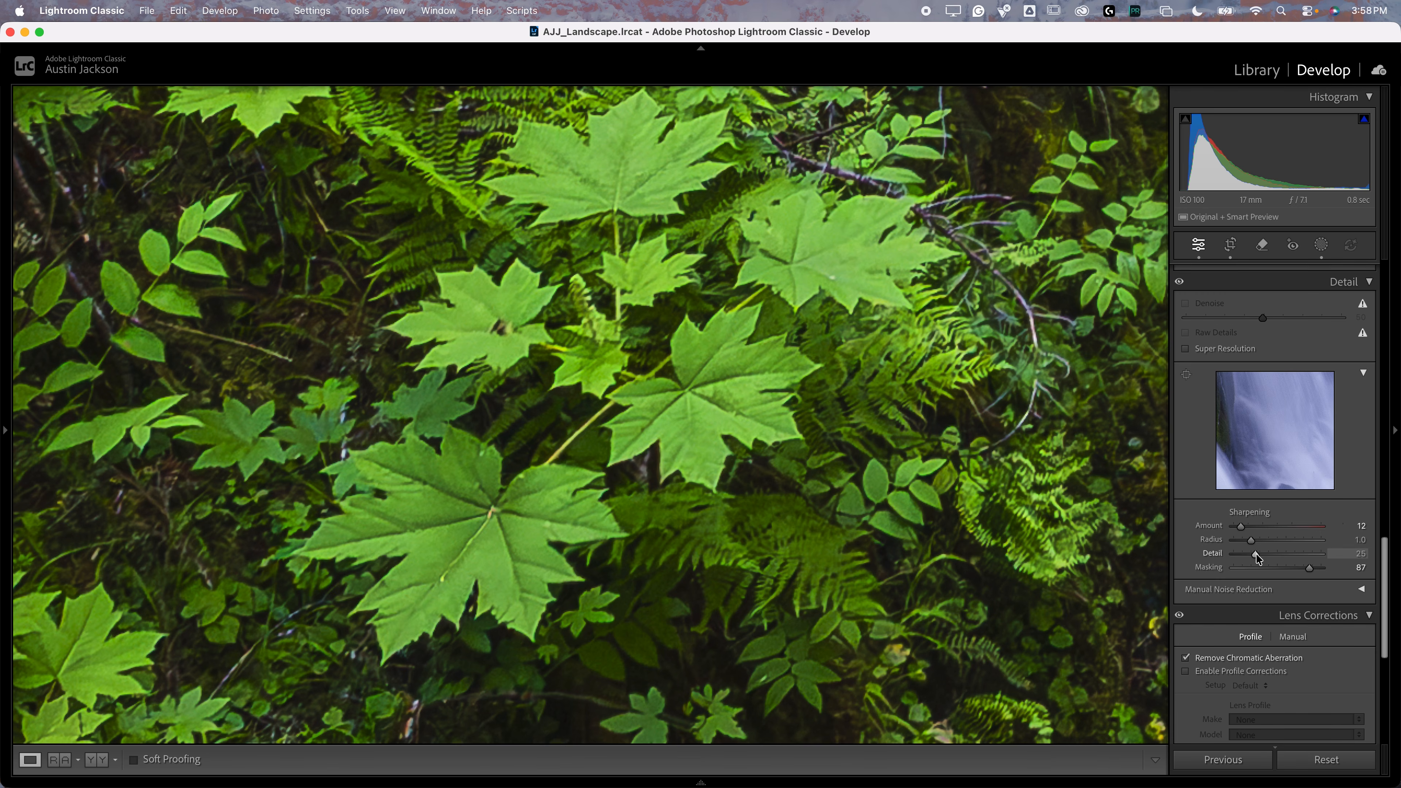
pyautogui.moveTo(1257, 559); pyautogui.dragTo(1324, 526)
pyautogui.press('super+equal')
pyautogui.press('super+equal')
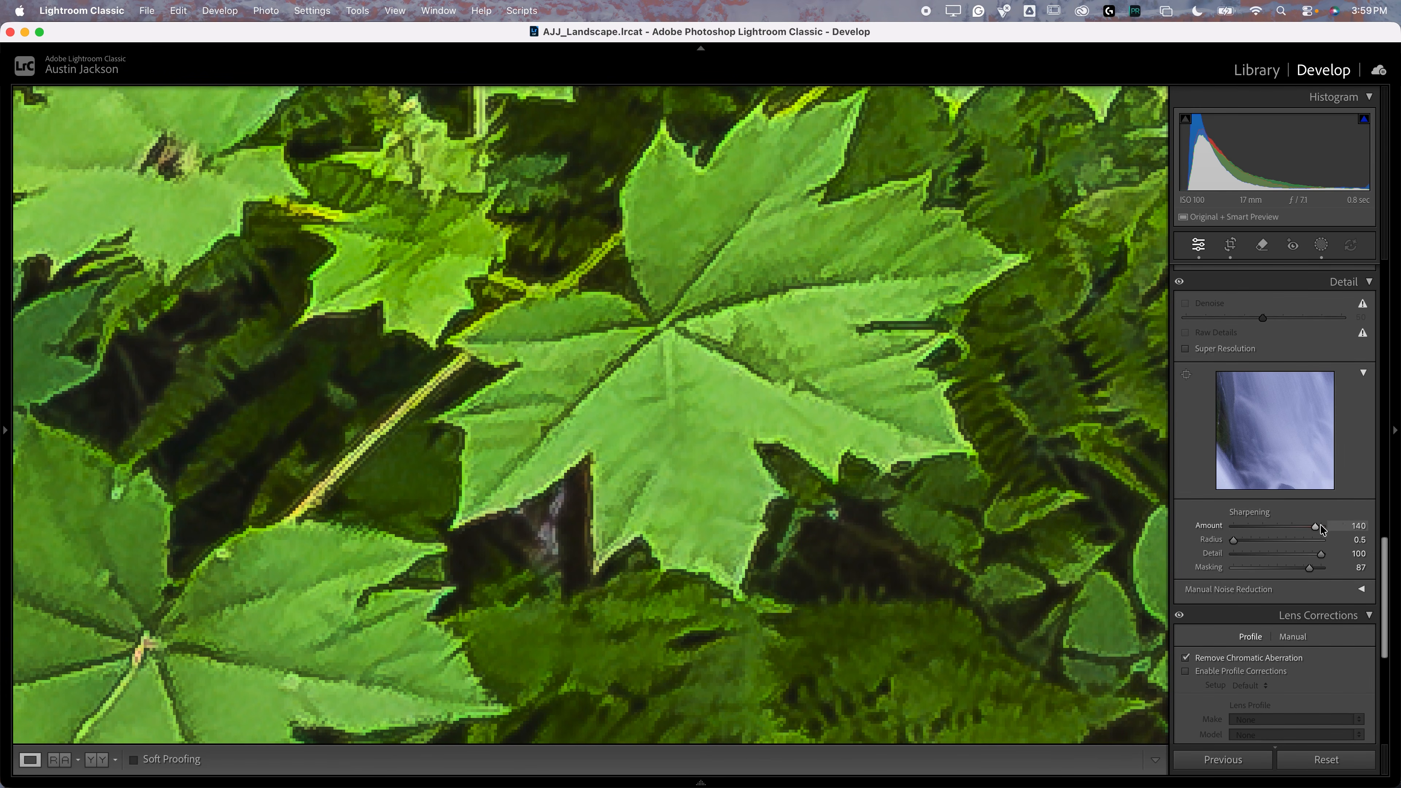
pyautogui.moveTo(1320, 531); pyautogui.dragTo(1280, 526)
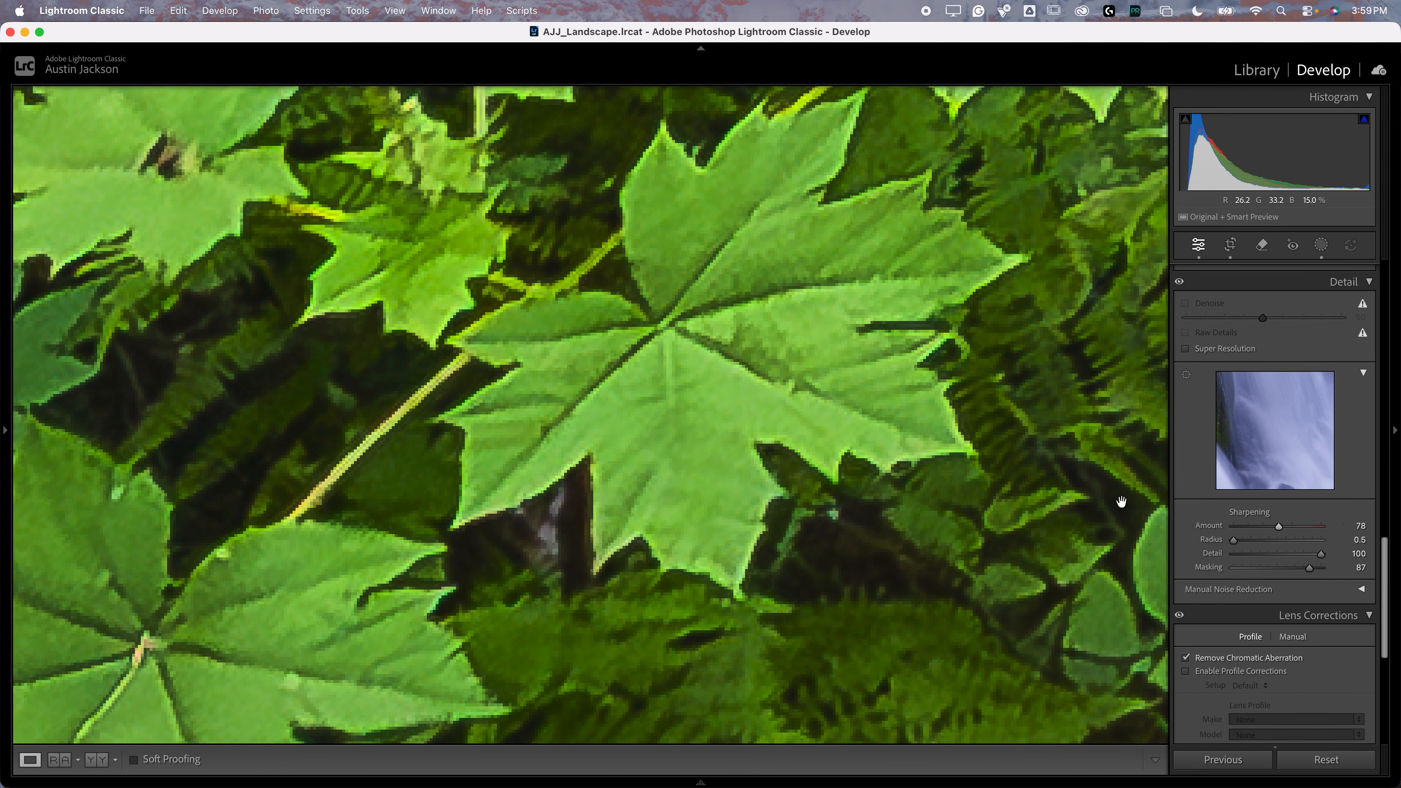
pyautogui.moveTo(861, 479); pyautogui.dragTo(778, 517)
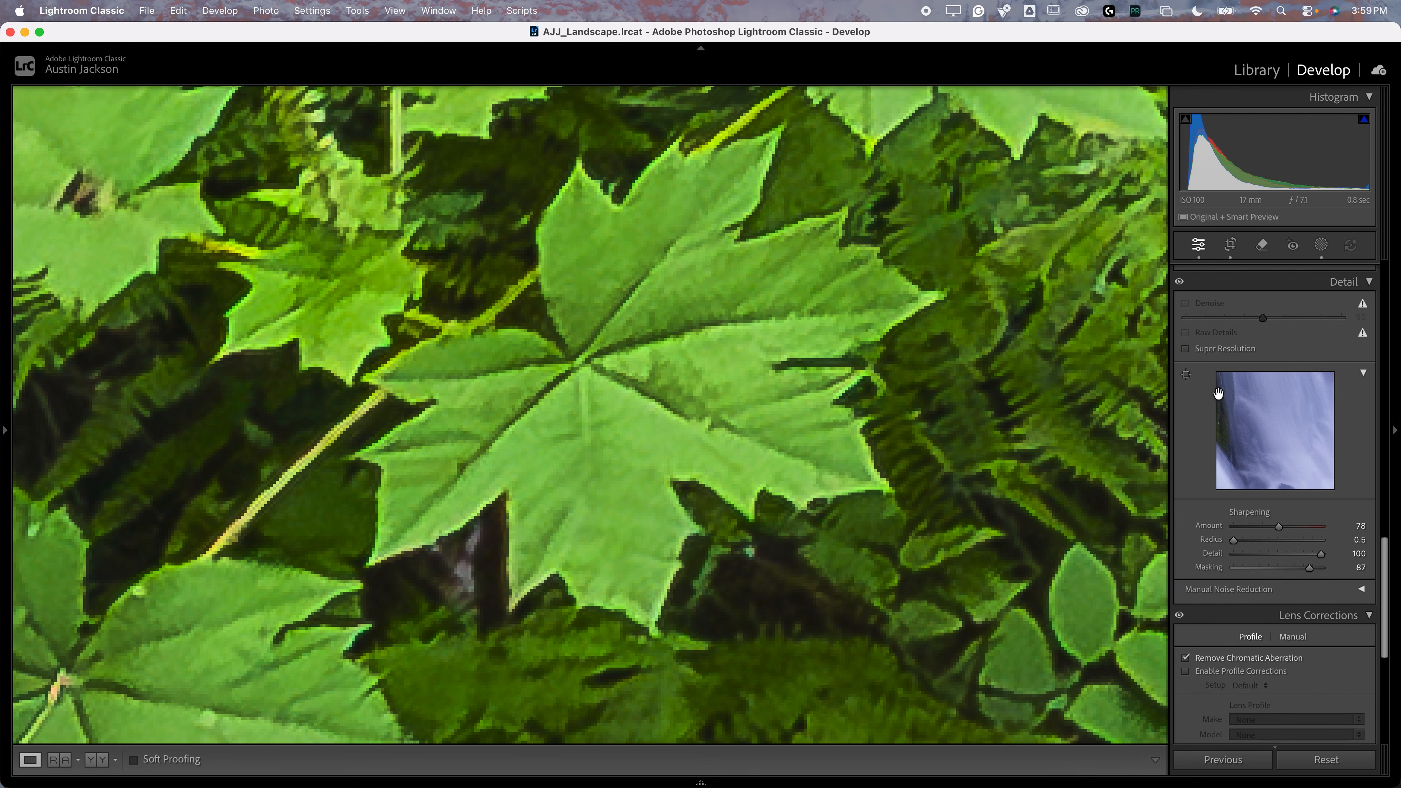
pyautogui.click(1179, 284)
# Step: Set the sharpening radius to 1.5, detail to 25 and amount to 98, and compare the leaf before and after
pyautogui.moveTo(1236, 541); pyautogui.dragTo(1274, 540)
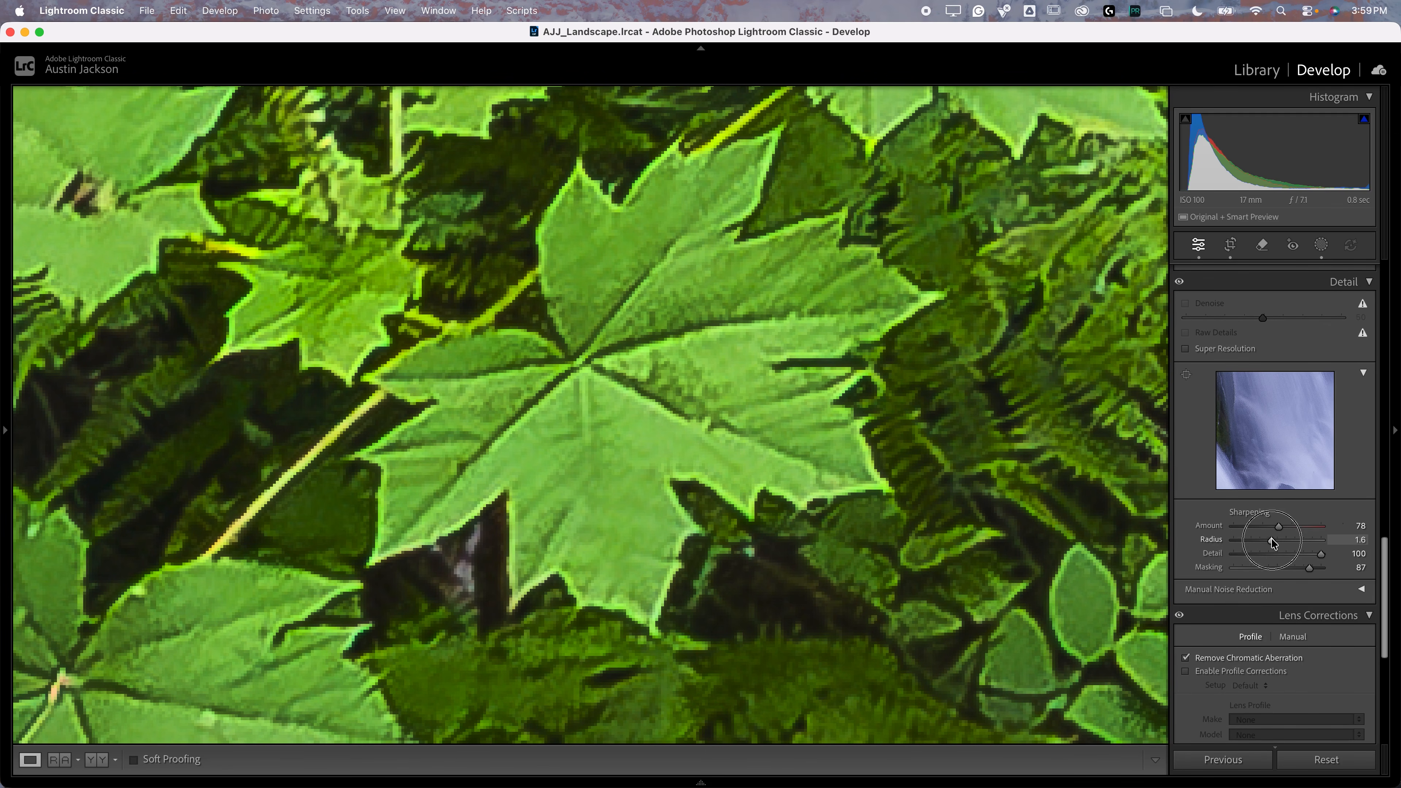
pyautogui.moveTo(1270, 540); pyautogui.dragTo(1321, 526)
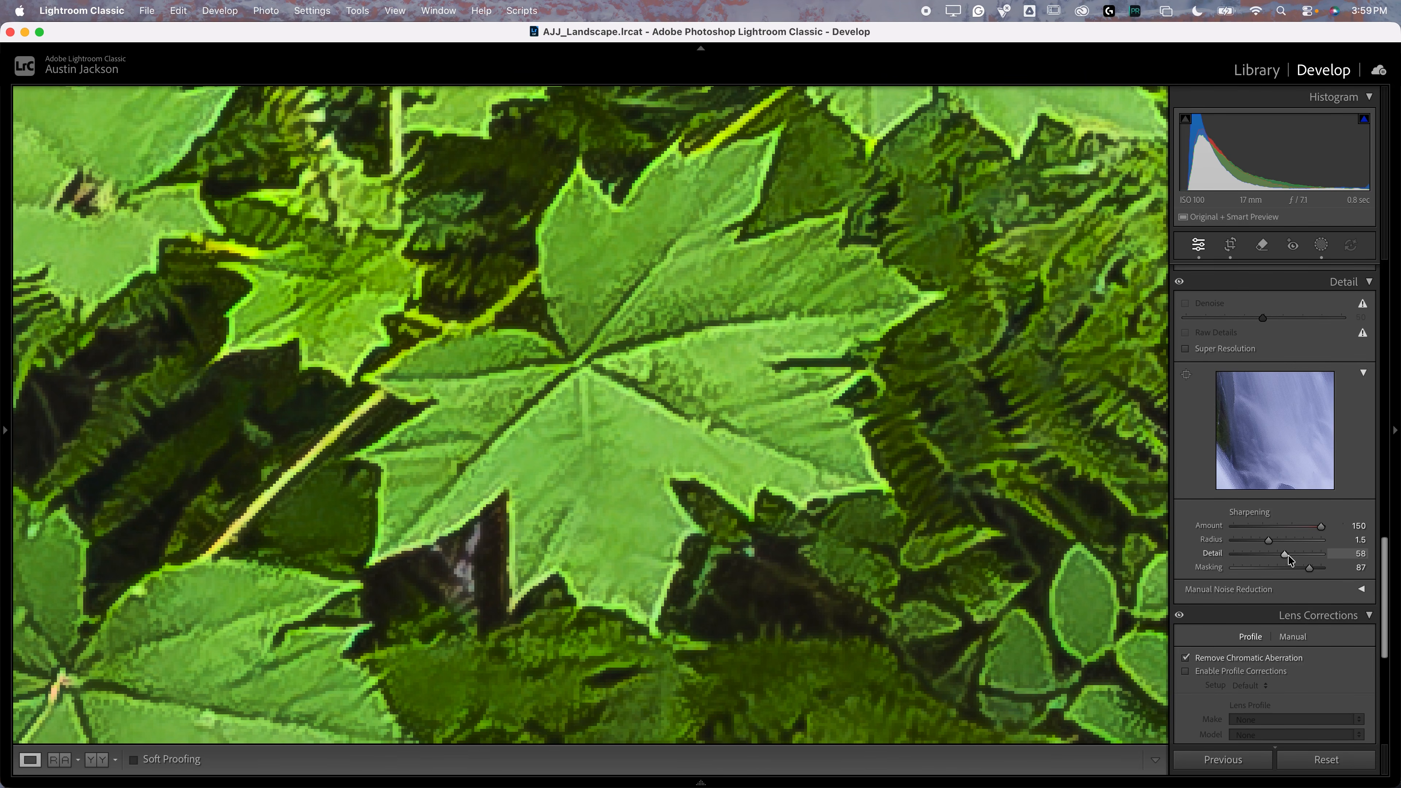
pyautogui.moveTo(1286, 555); pyautogui.dragTo(1256, 553)
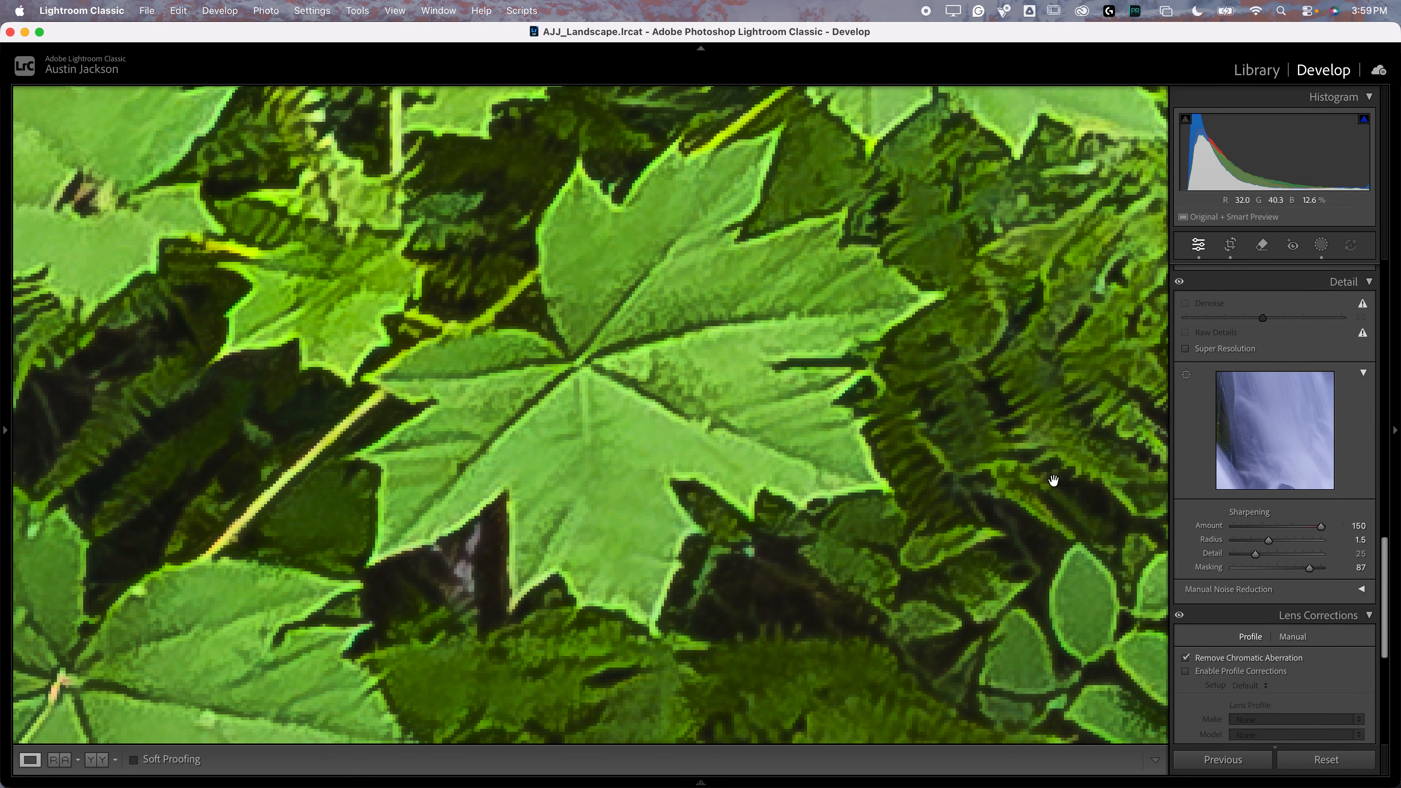
pyautogui.moveTo(1320, 525); pyautogui.dragTo(1290, 526)
pyautogui.click(1179, 283)
pyautogui.click(1179, 282)
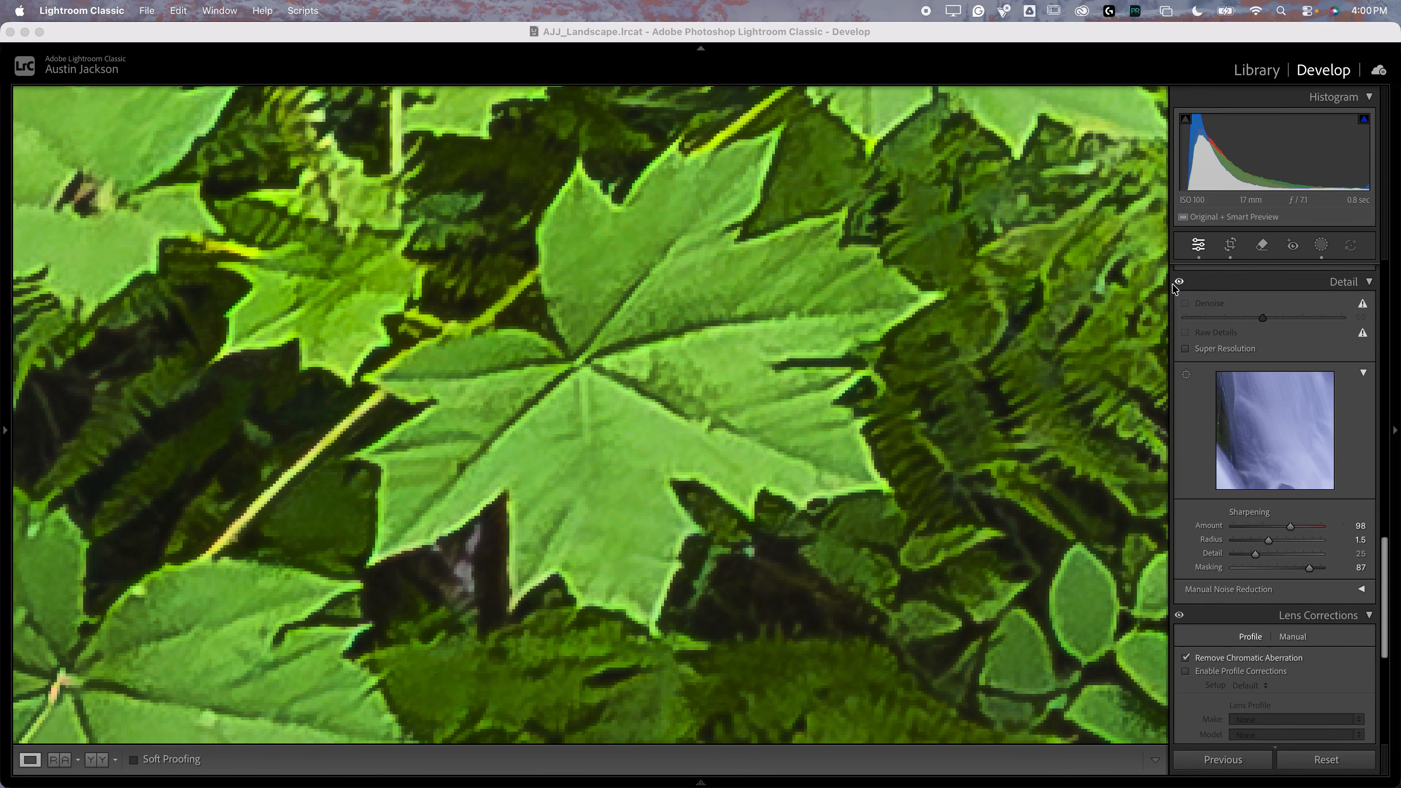
# Step: Examine the leaves, undergrowth and ferns at several magnifications with the Detail adjustments off and on
pyautogui.moveTo(803, 321); pyautogui.dragTo(487, 529)
pyautogui.moveTo(778, 355); pyautogui.dragTo(369, 633)
pyautogui.moveTo(778, 299); pyautogui.dragTo(457, 575)
pyautogui.moveTo(602, 449); pyautogui.dragTo(689, 382)
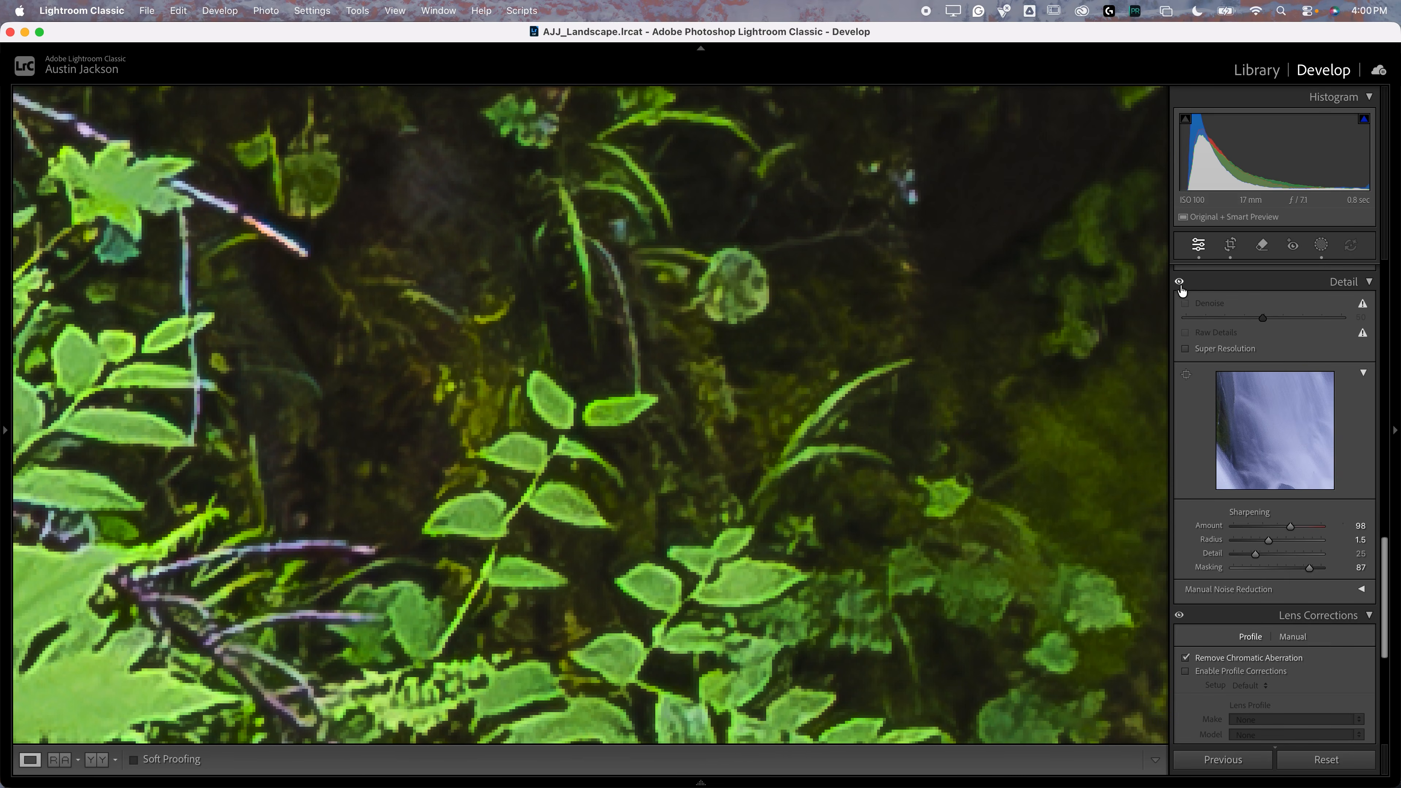
pyautogui.click(1180, 283)
pyautogui.moveTo(449, 289); pyautogui.dragTo(525, 647)
pyautogui.moveTo(408, 230); pyautogui.dragTo(329, 534)
pyautogui.press('super+minus')
pyautogui.press('super+minus')
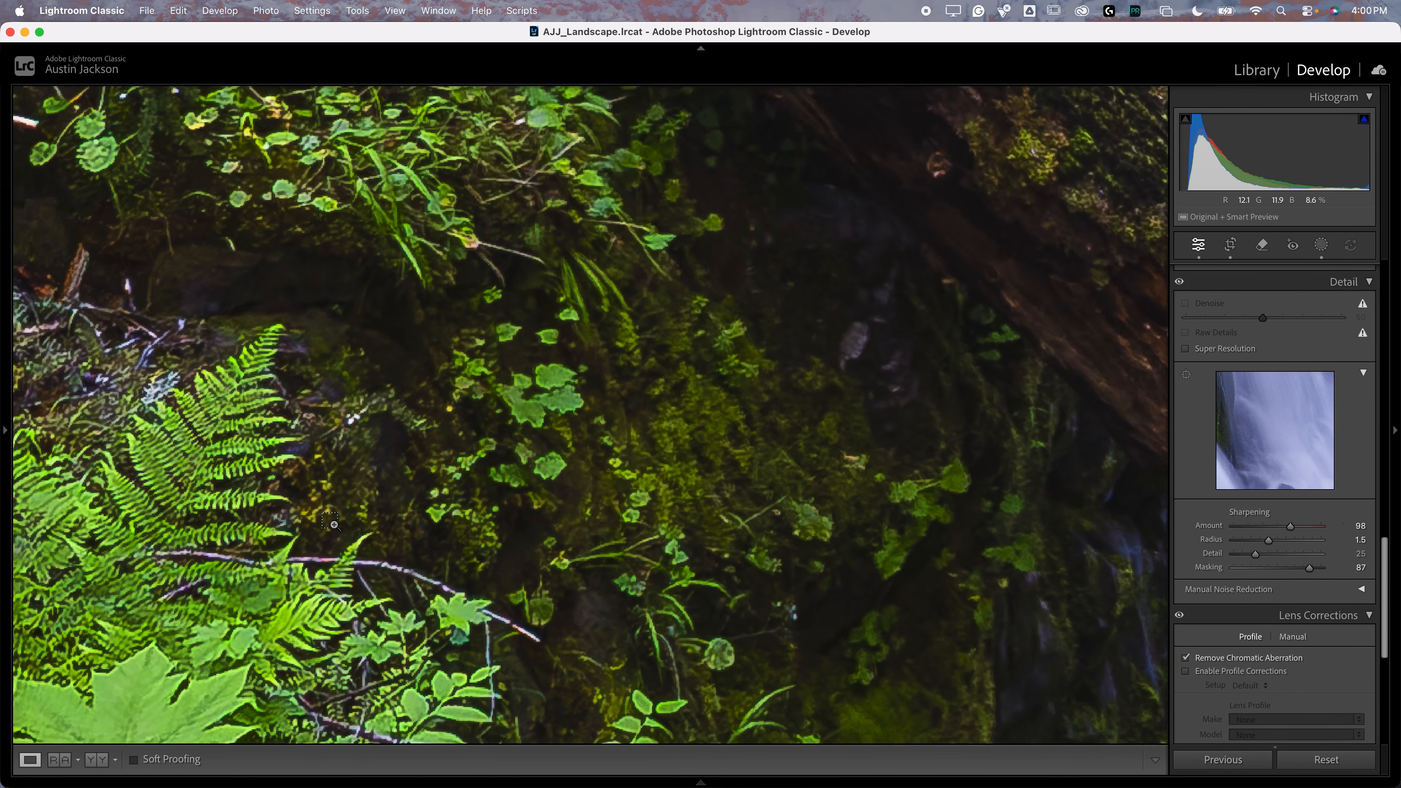
pyautogui.moveTo(295, 533); pyautogui.dragTo(728, 441)
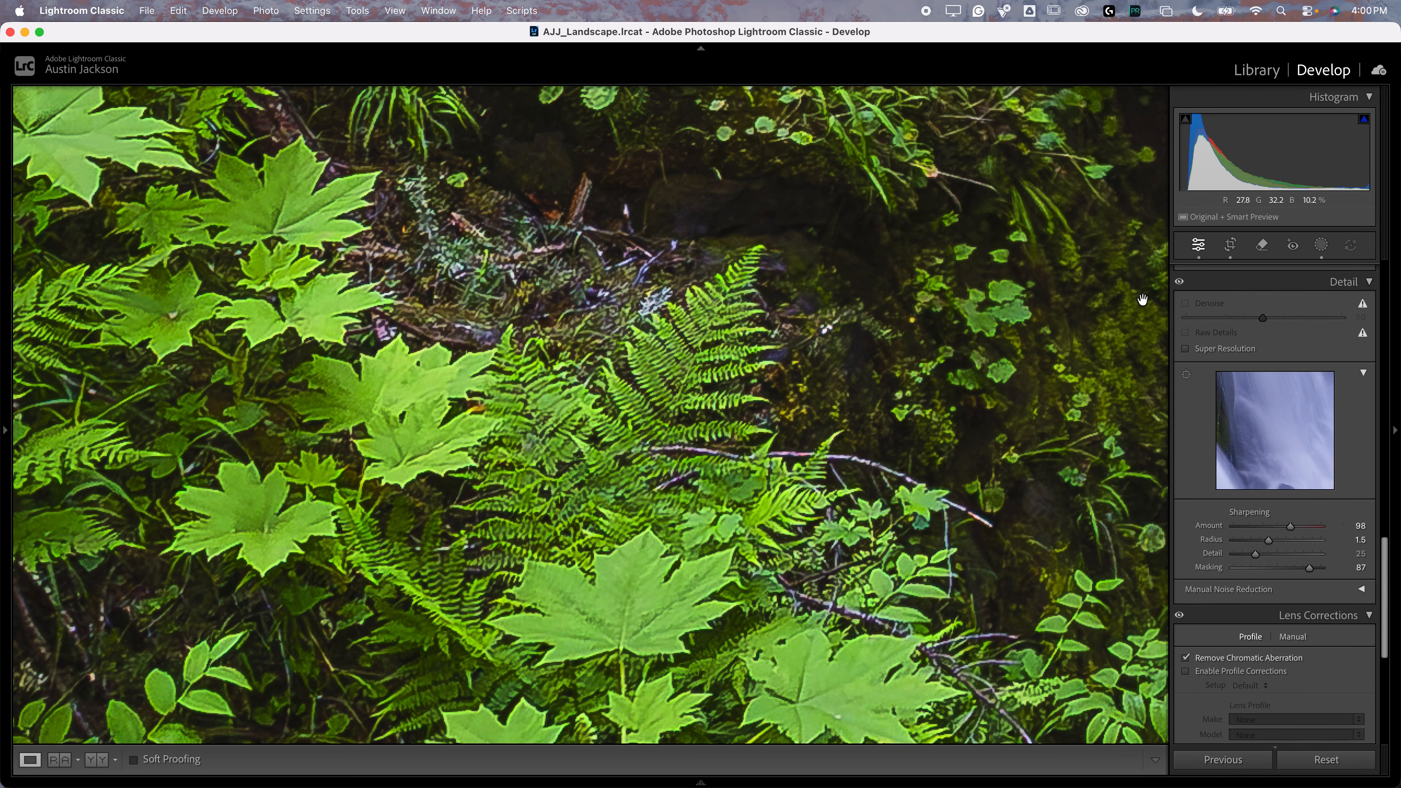
pyautogui.click(1180, 283)
pyautogui.press('super+equal')
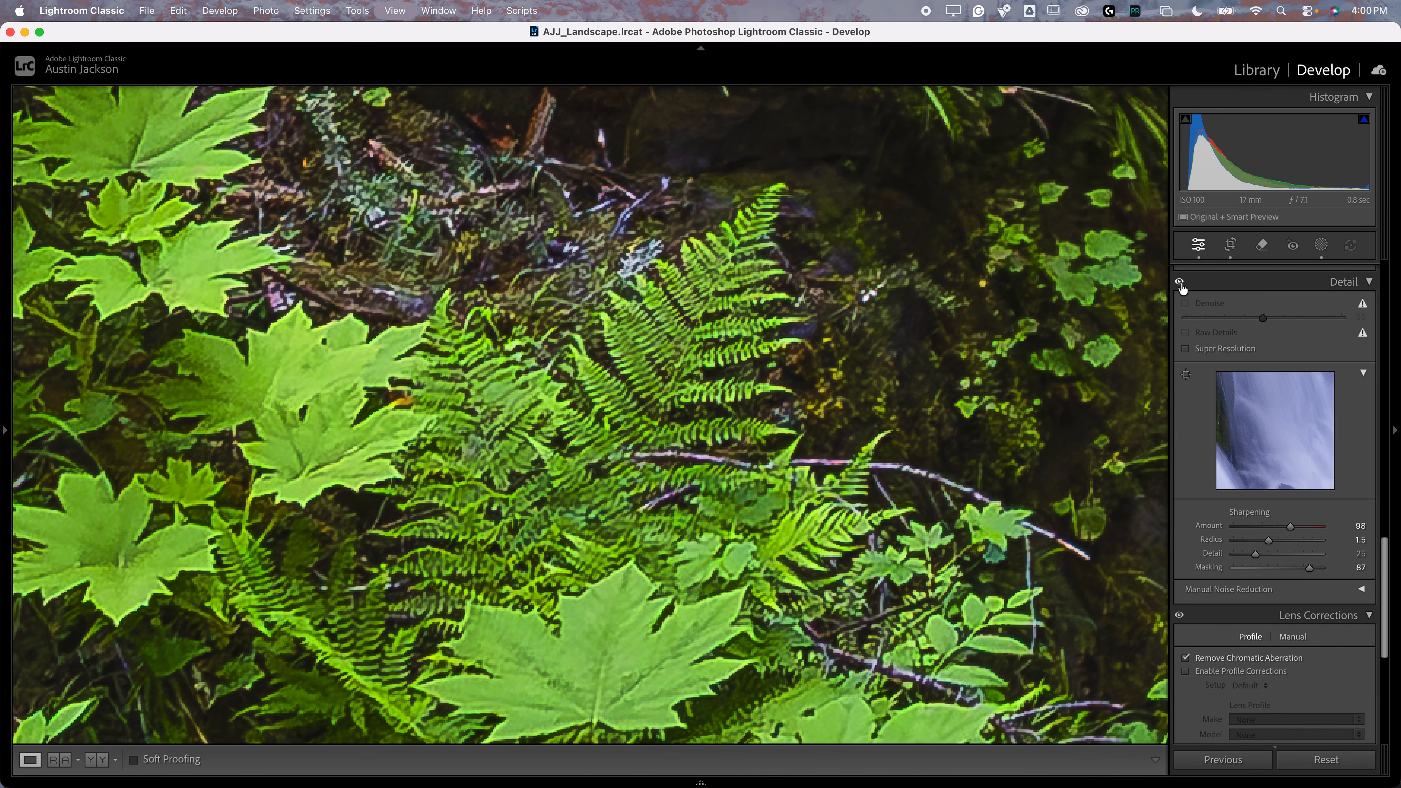
pyautogui.press('super+equal')
pyautogui.press('super+equal')
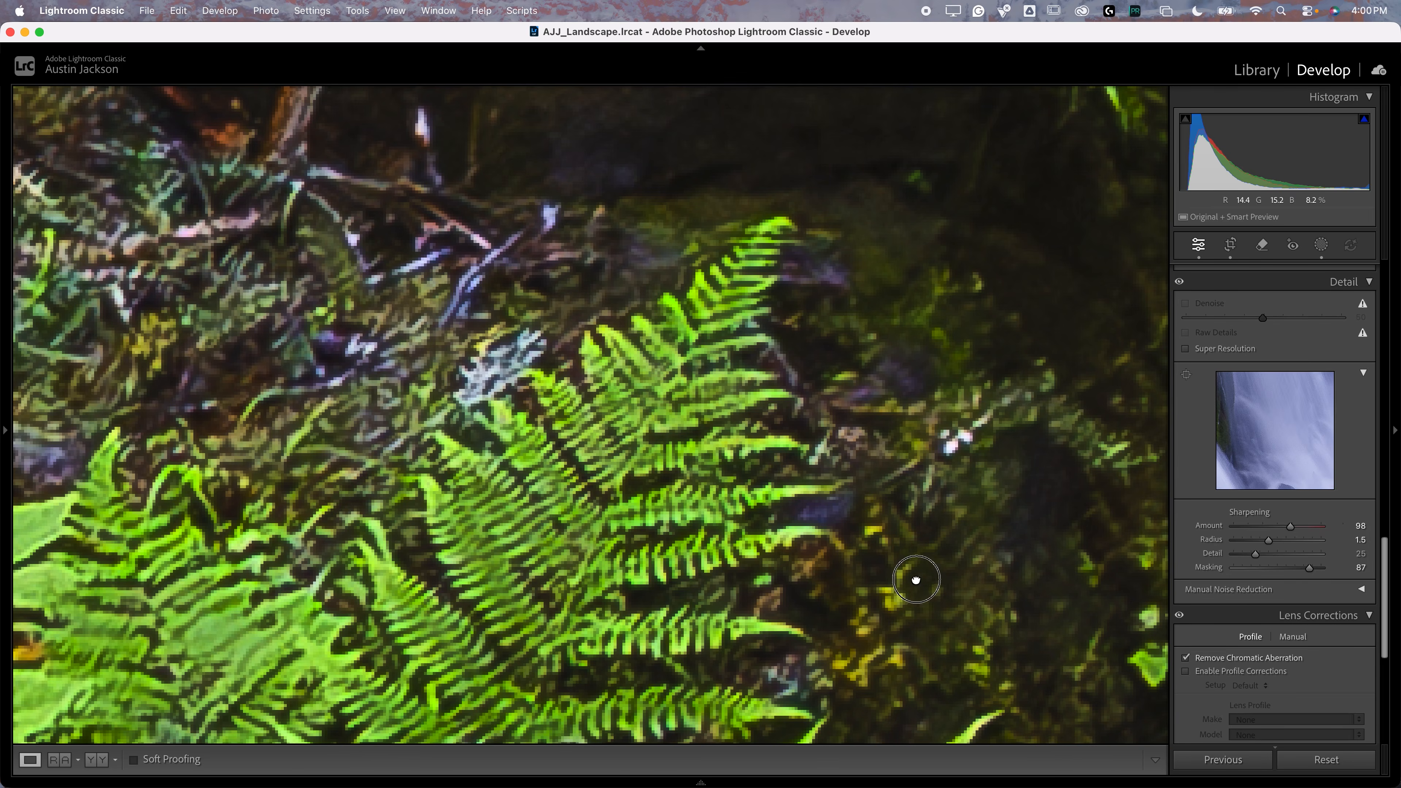
pyautogui.click(1181, 284)
# Step: Examine the fallen log, smooth waterfall and mossy rocks at a lower magnification with the Detail adjustments off and on
pyautogui.press('super+minus')
pyautogui.press('super+minus')
pyautogui.moveTo(764, 246); pyautogui.dragTo(248, 619)
pyautogui.moveTo(791, 273); pyautogui.dragTo(258, 475)
pyautogui.moveTo(716, 270); pyautogui.dragTo(354, 595)
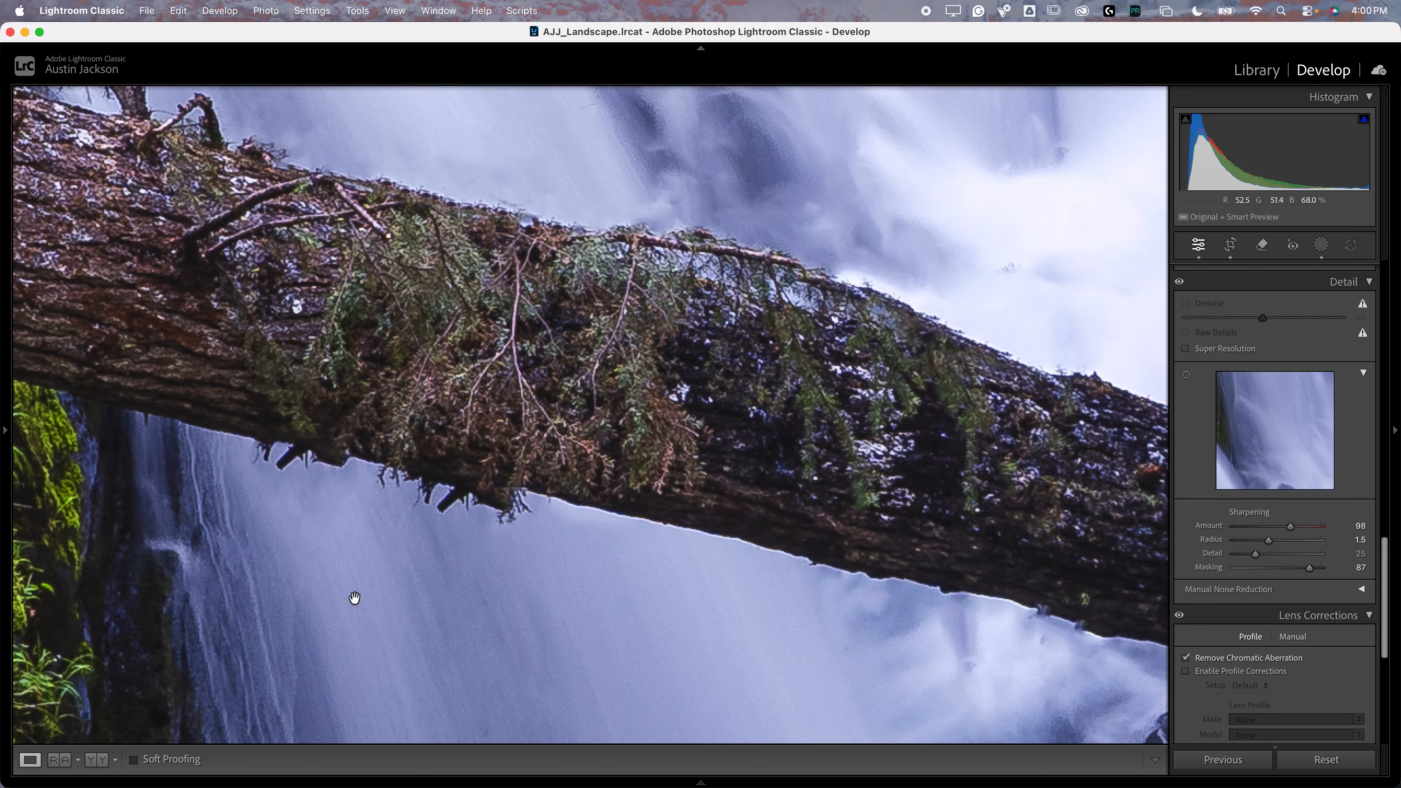
pyautogui.moveTo(857, 272); pyautogui.dragTo(546, 507)
pyautogui.moveTo(636, 339); pyautogui.dragTo(701, 563)
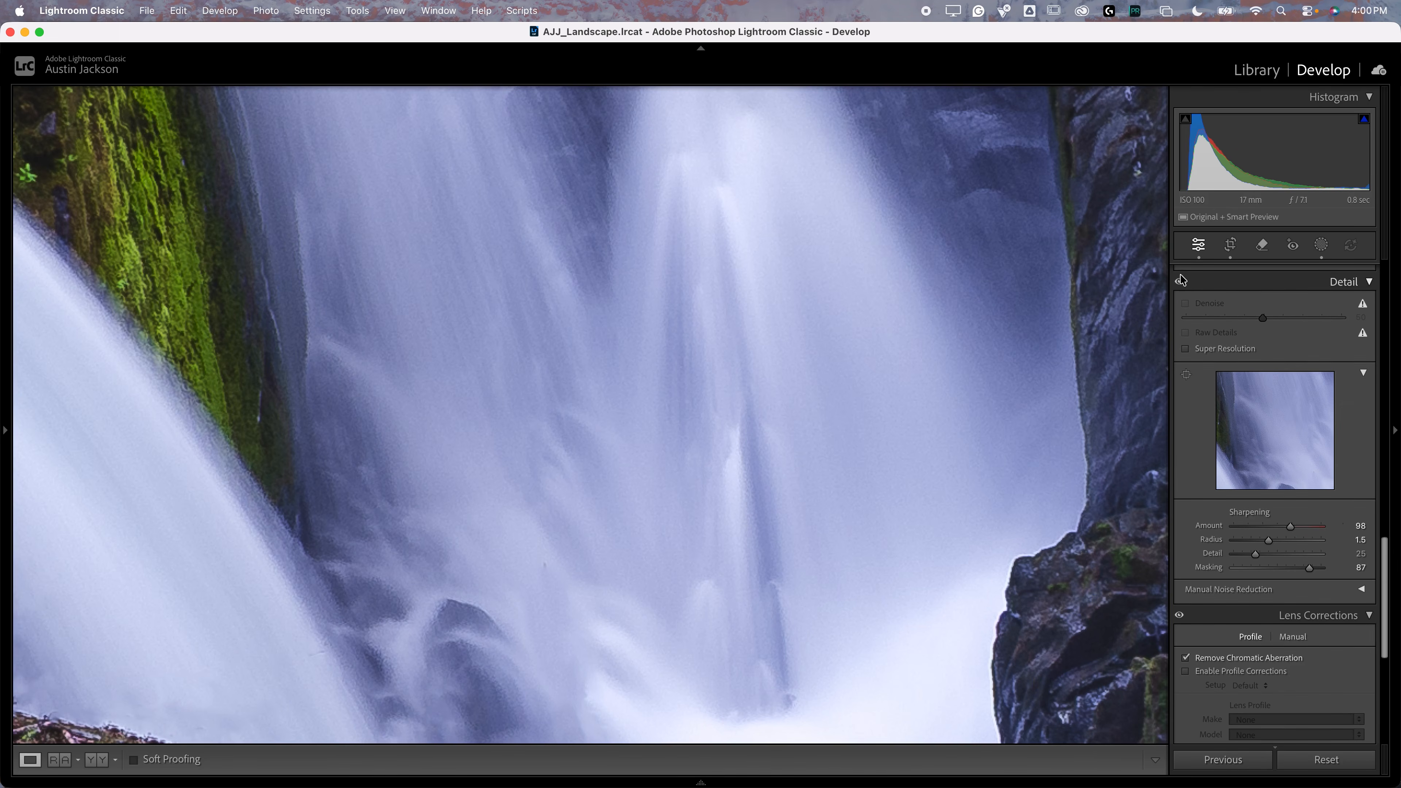
pyautogui.moveTo(146, 235); pyautogui.dragTo(561, 559)
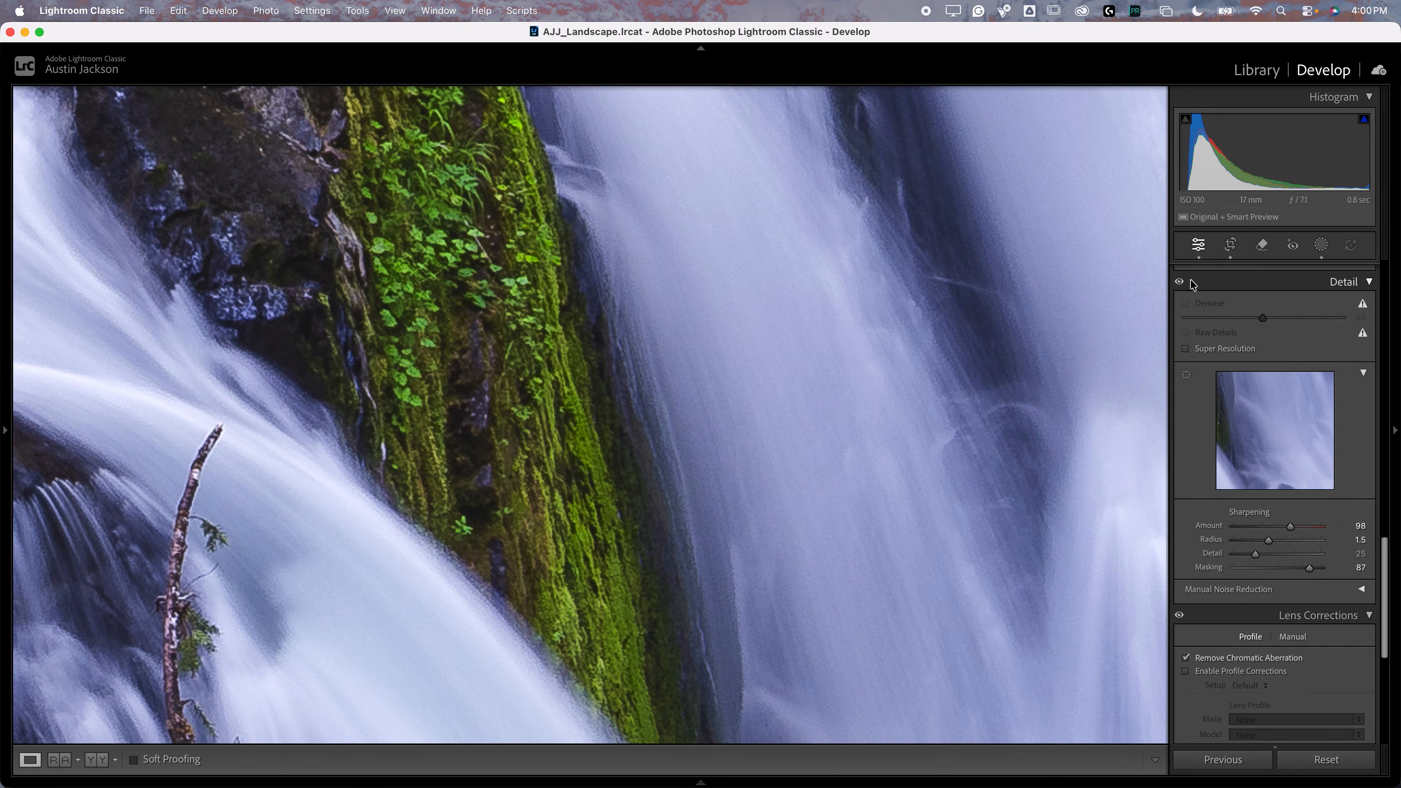
pyautogui.click(1179, 282)
pyautogui.moveTo(333, 217); pyautogui.dragTo(489, 531)
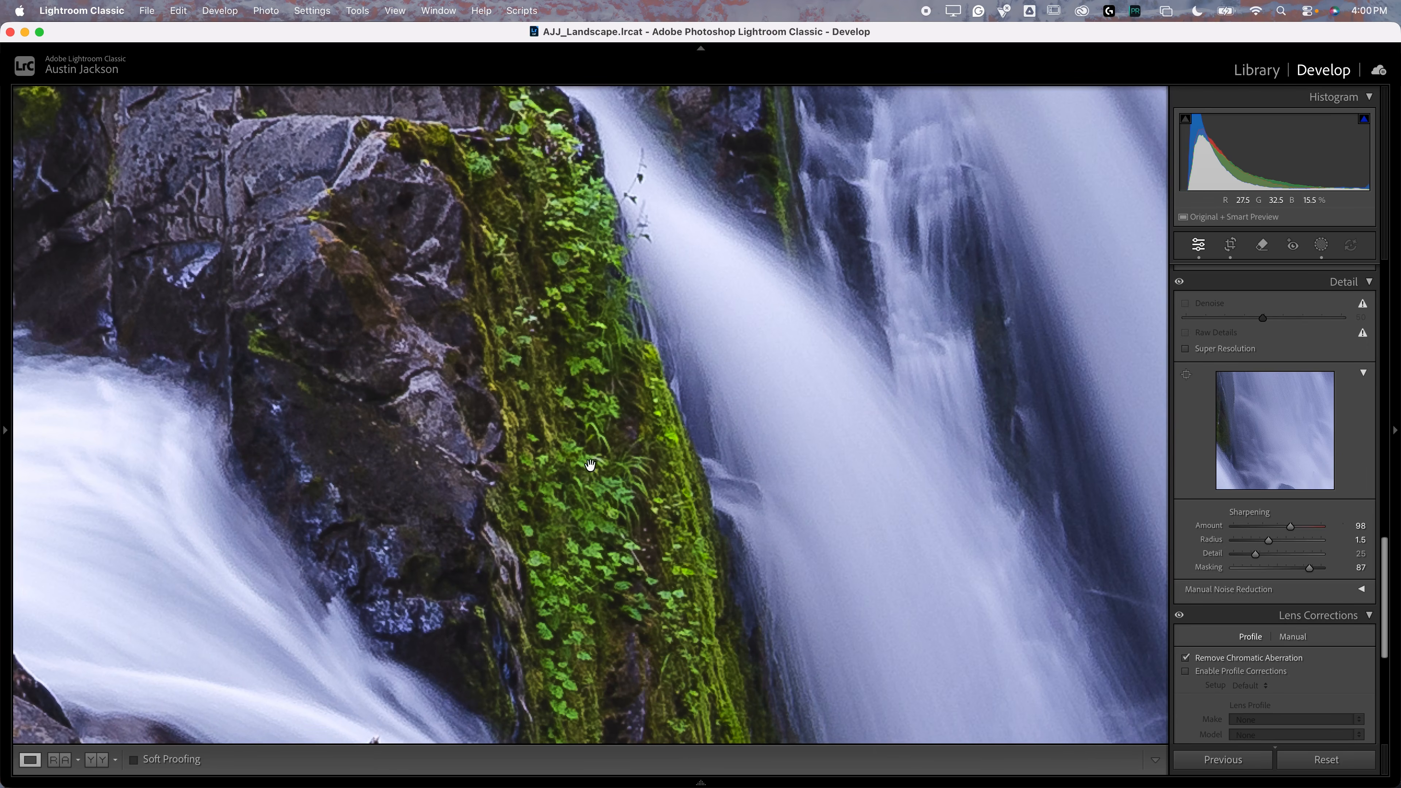
# Step: Examine the mossy rocks and smooth water beside the waterfall with the Detail adjustments off and on
pyautogui.moveTo(512, 301); pyautogui.dragTo(655, 577)
pyautogui.click(1180, 283)
pyautogui.moveTo(155, 320); pyautogui.dragTo(361, 487)
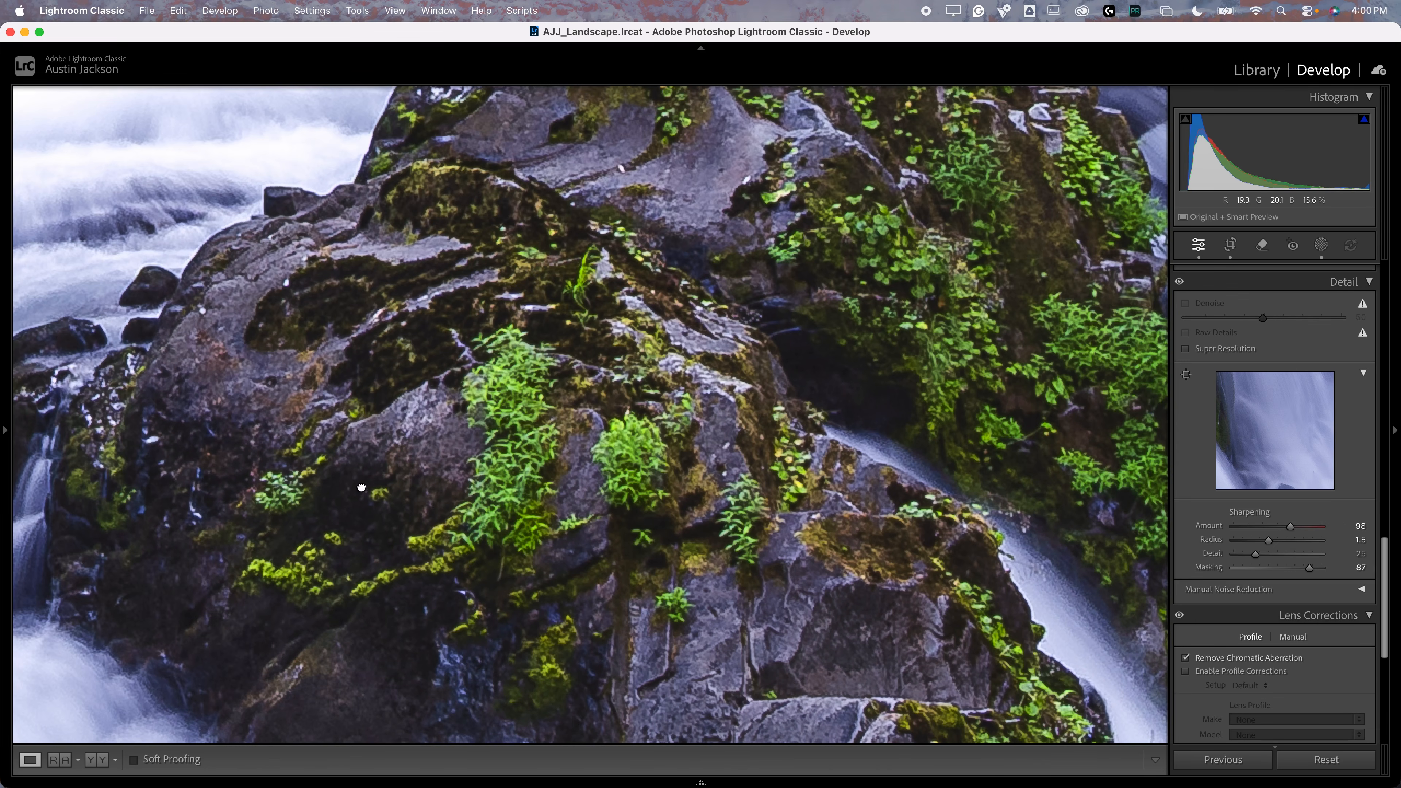
pyautogui.click(1180, 282)
pyautogui.click(521, 593)
# Step: Open the fox cub photo and inspect the noise around its eyes and muzzle close up
pyautogui.moveTo(441, 779)
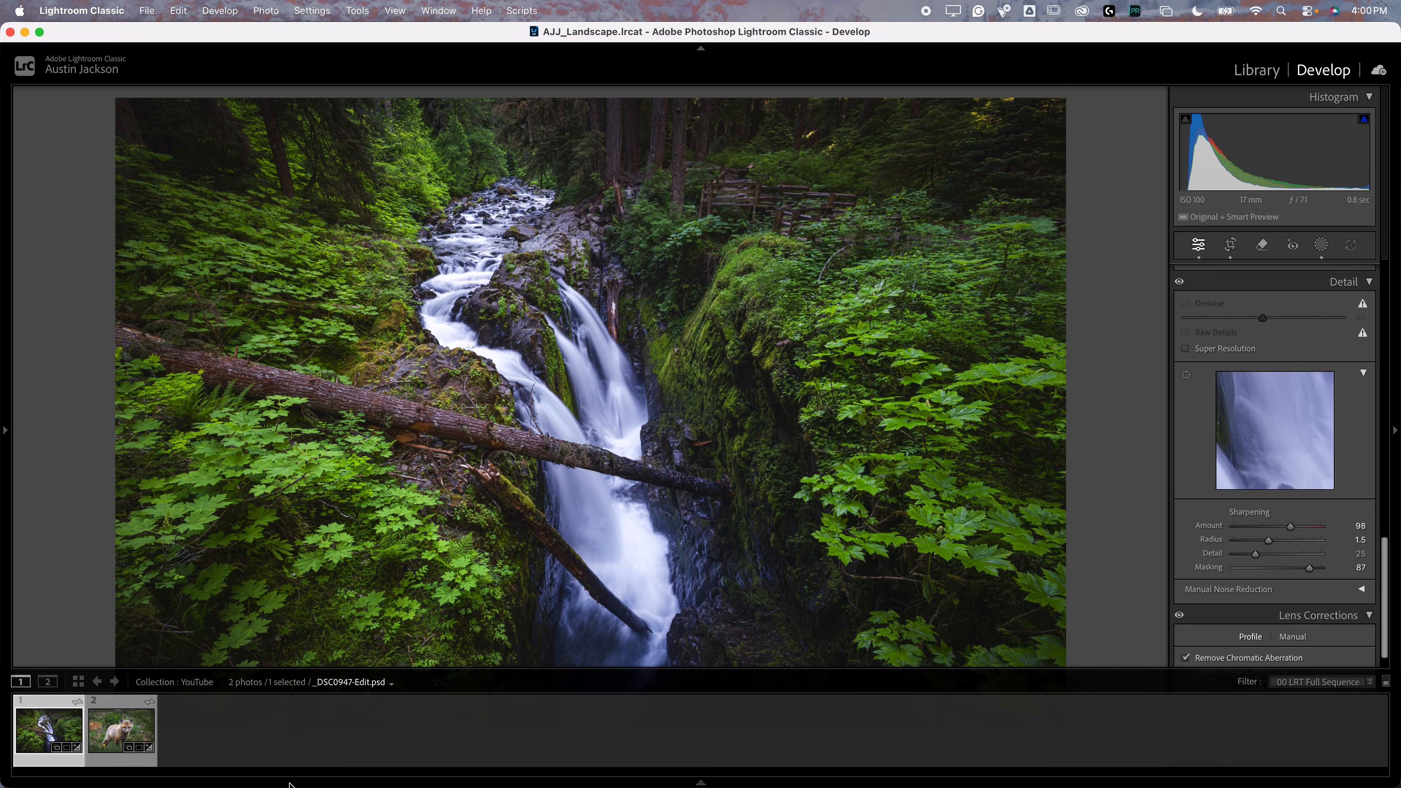
pyautogui.click(121, 728)
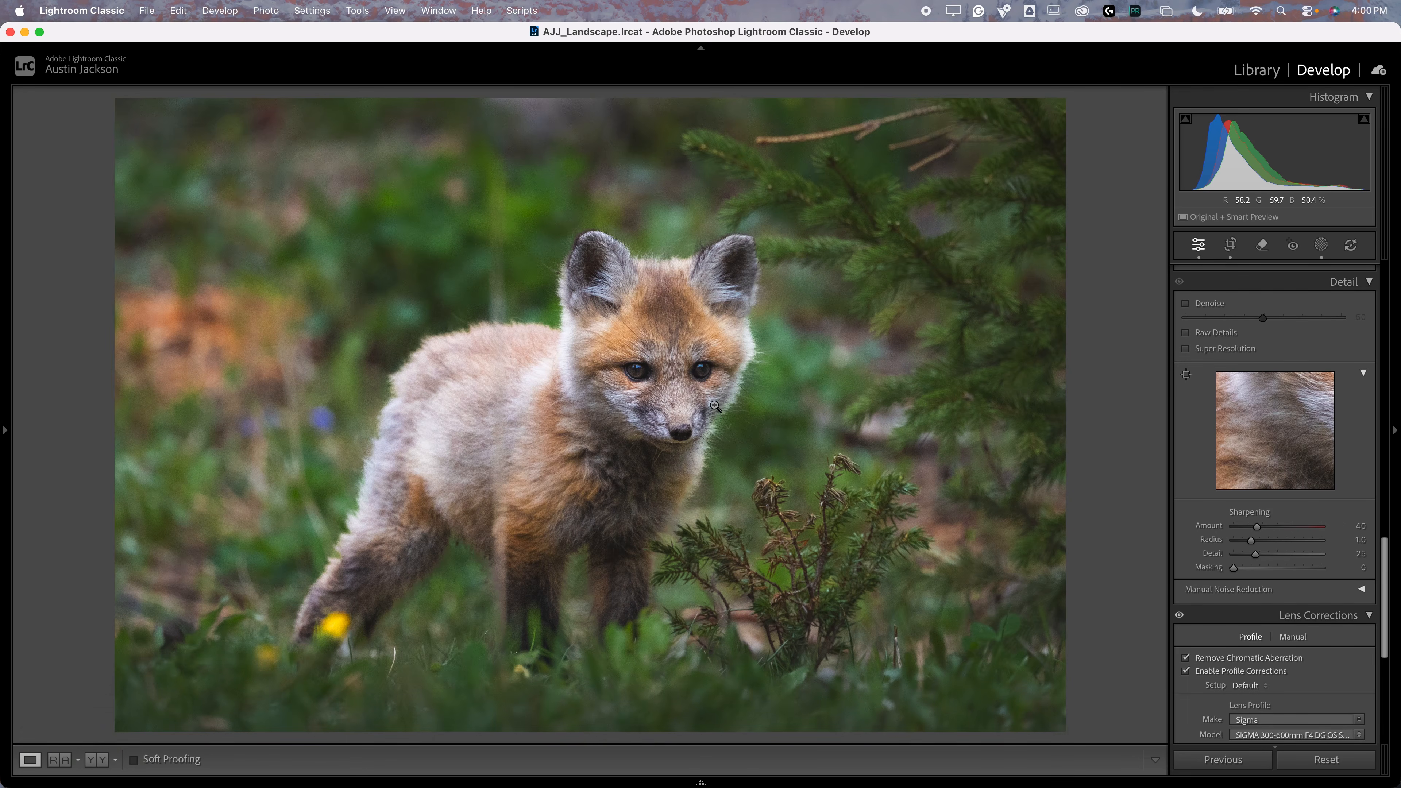
pyautogui.click(660, 383)
pyautogui.moveTo(719, 369); pyautogui.dragTo(641, 431)
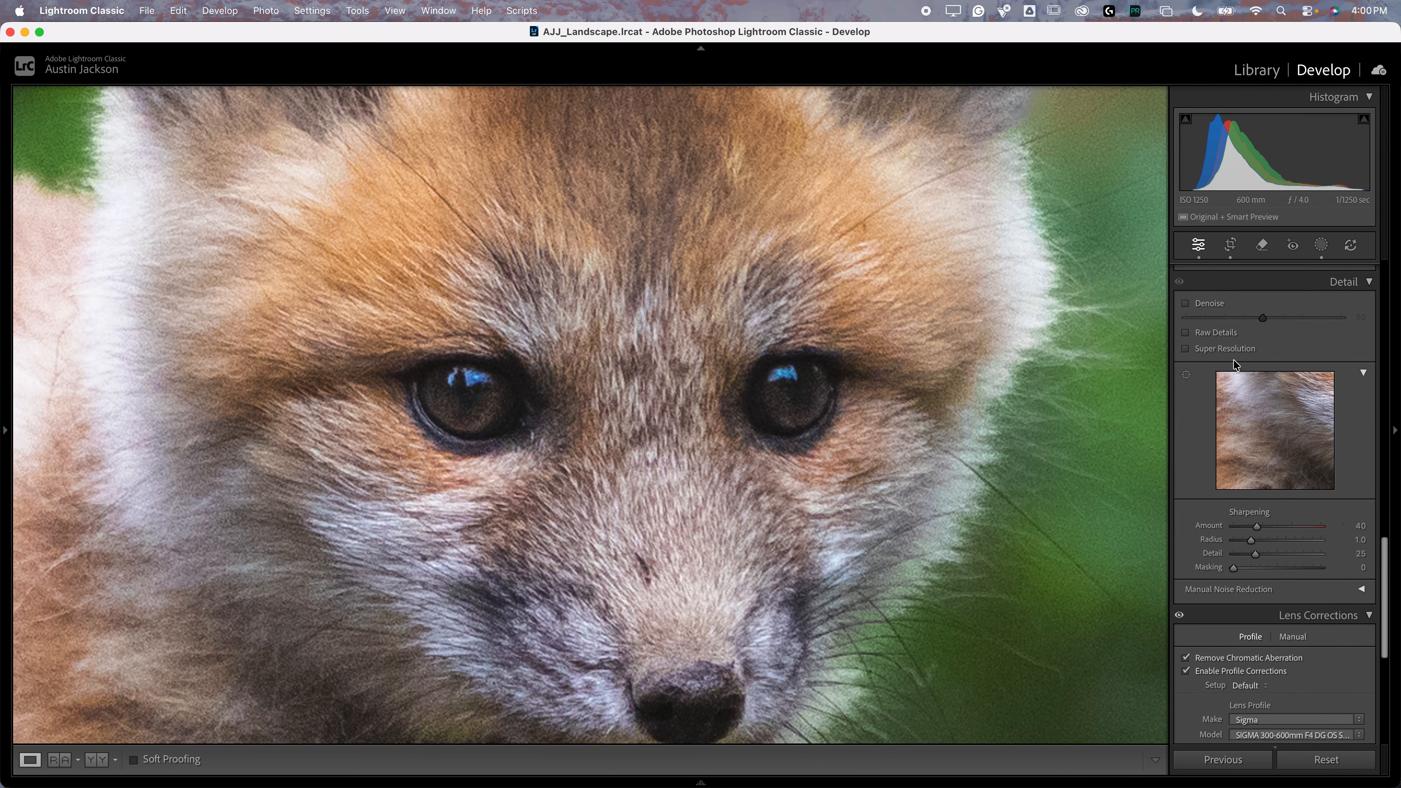
pyautogui.click(798, 430)
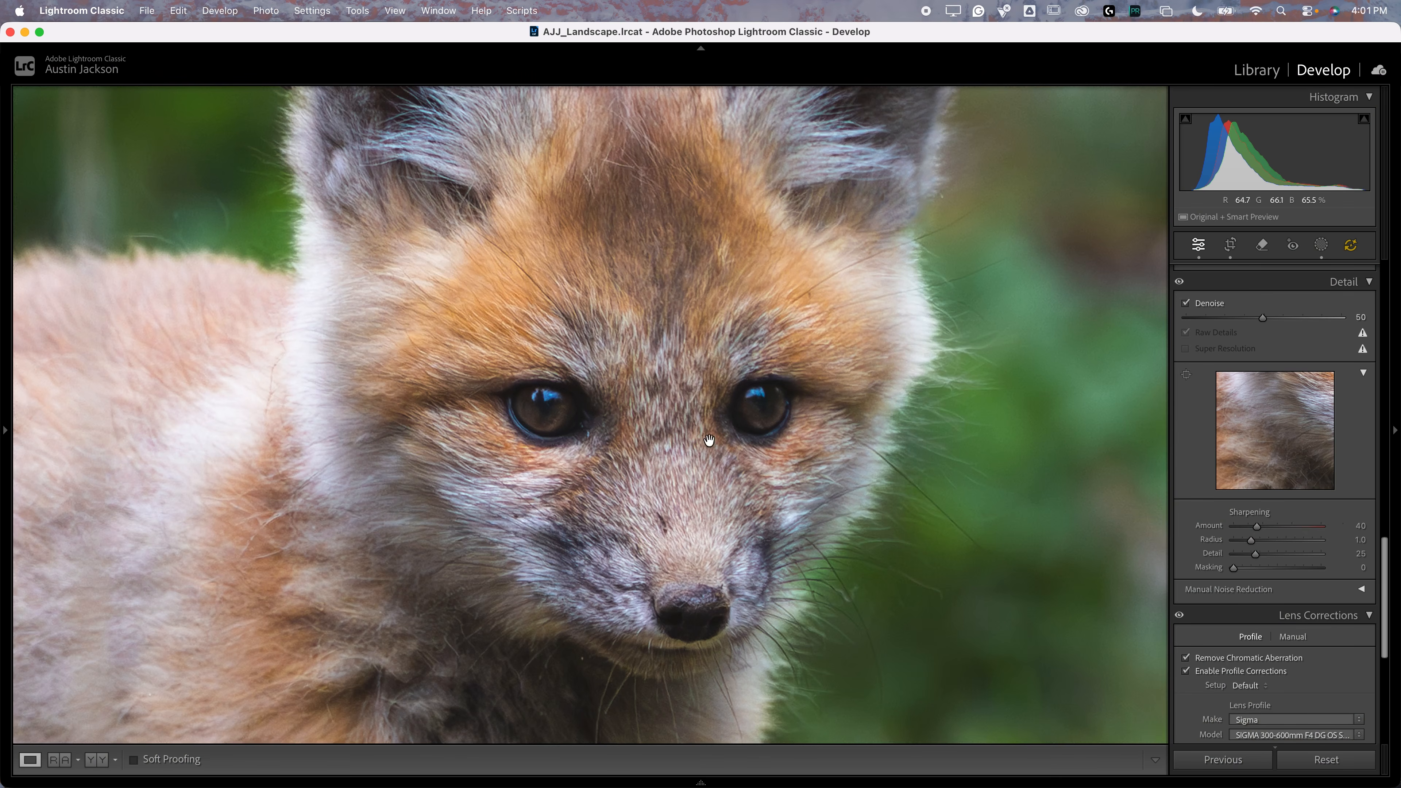
# Step: Compare the denoised fox with the Detail adjustments off and on, and set the Denoise amount to 60
pyautogui.scroll(1, 1220, 376)
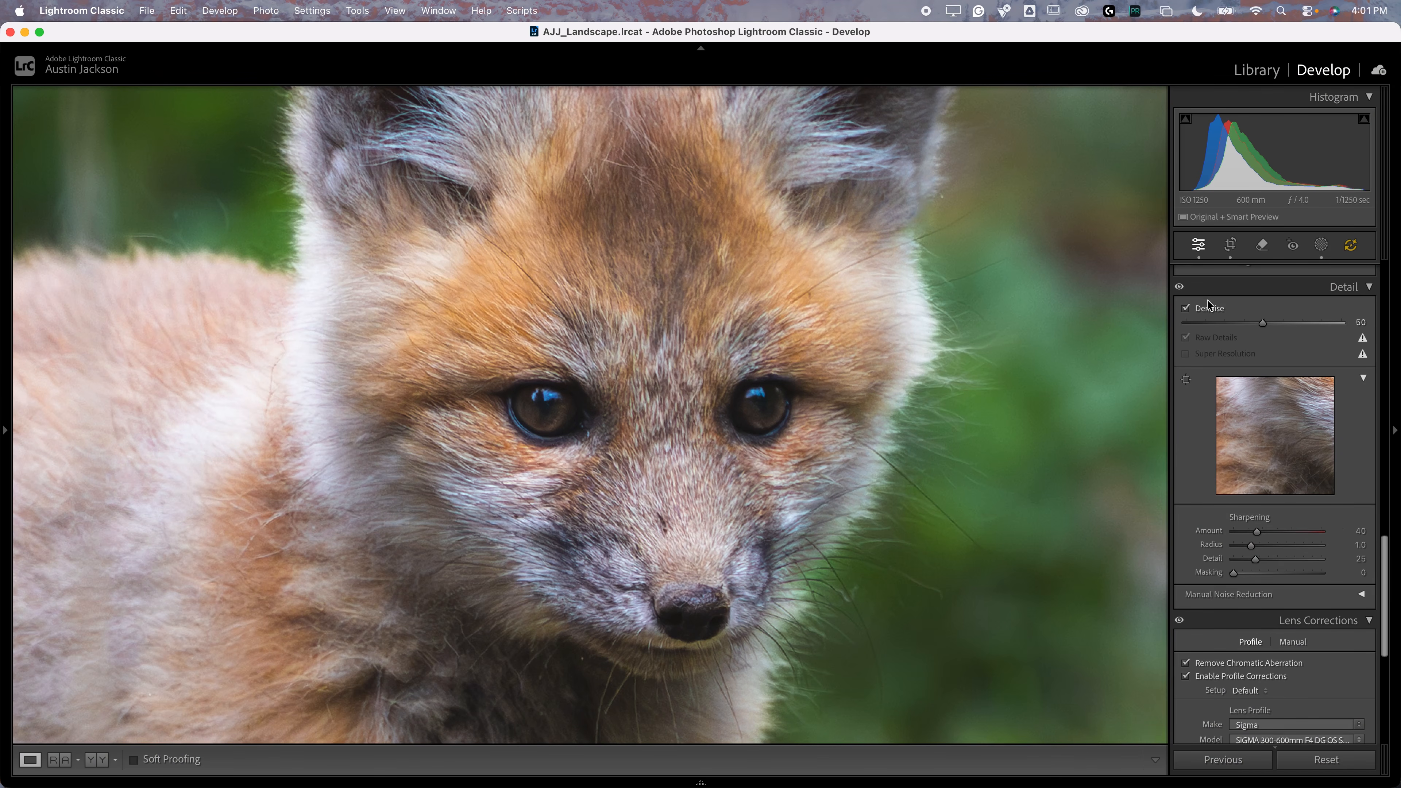
pyautogui.click(1180, 287)
pyautogui.click(1180, 287)
pyautogui.moveTo(977, 516); pyautogui.dragTo(804, 385)
pyautogui.press('super+equal')
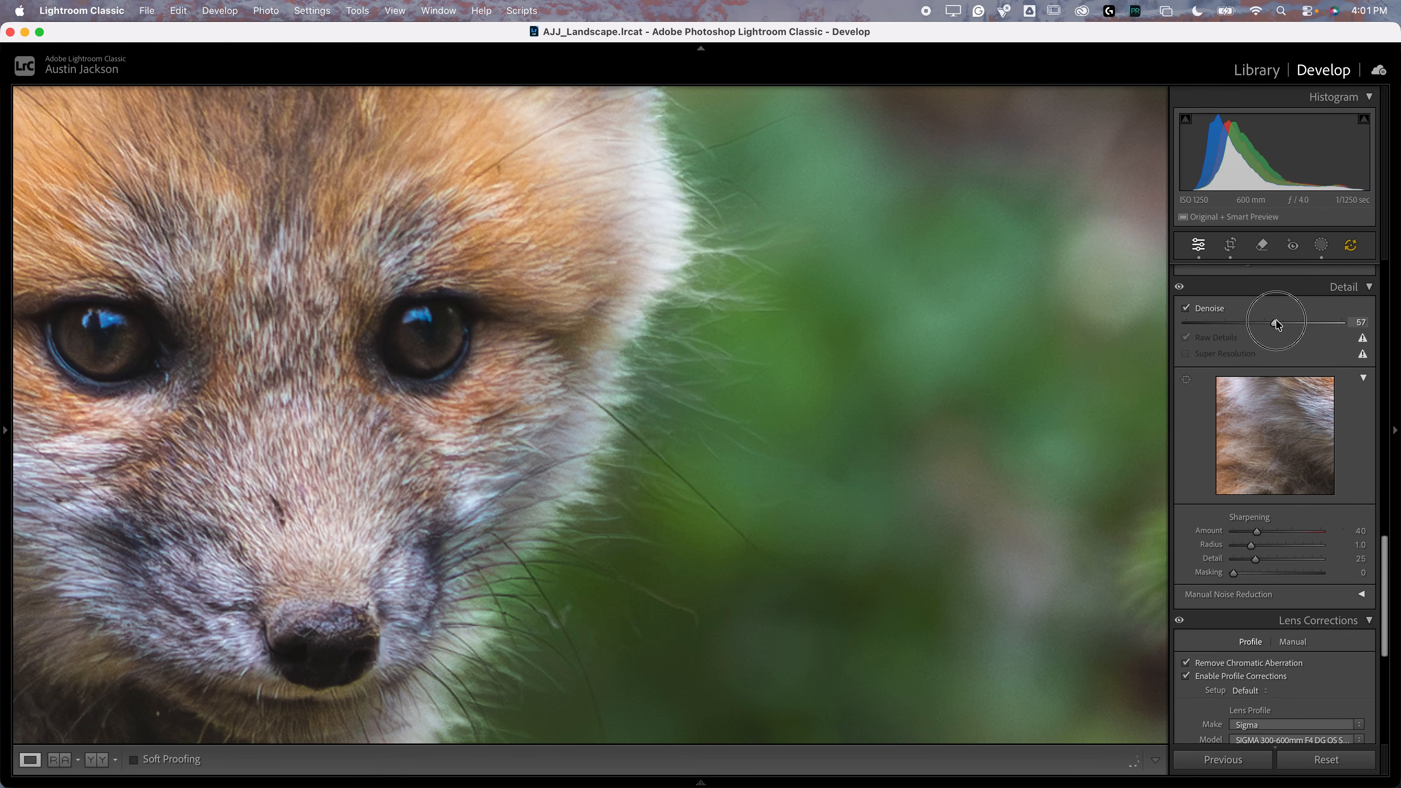
pyautogui.moveTo(1279, 324); pyautogui.dragTo(1280, 322)
pyautogui.press('super+minus')
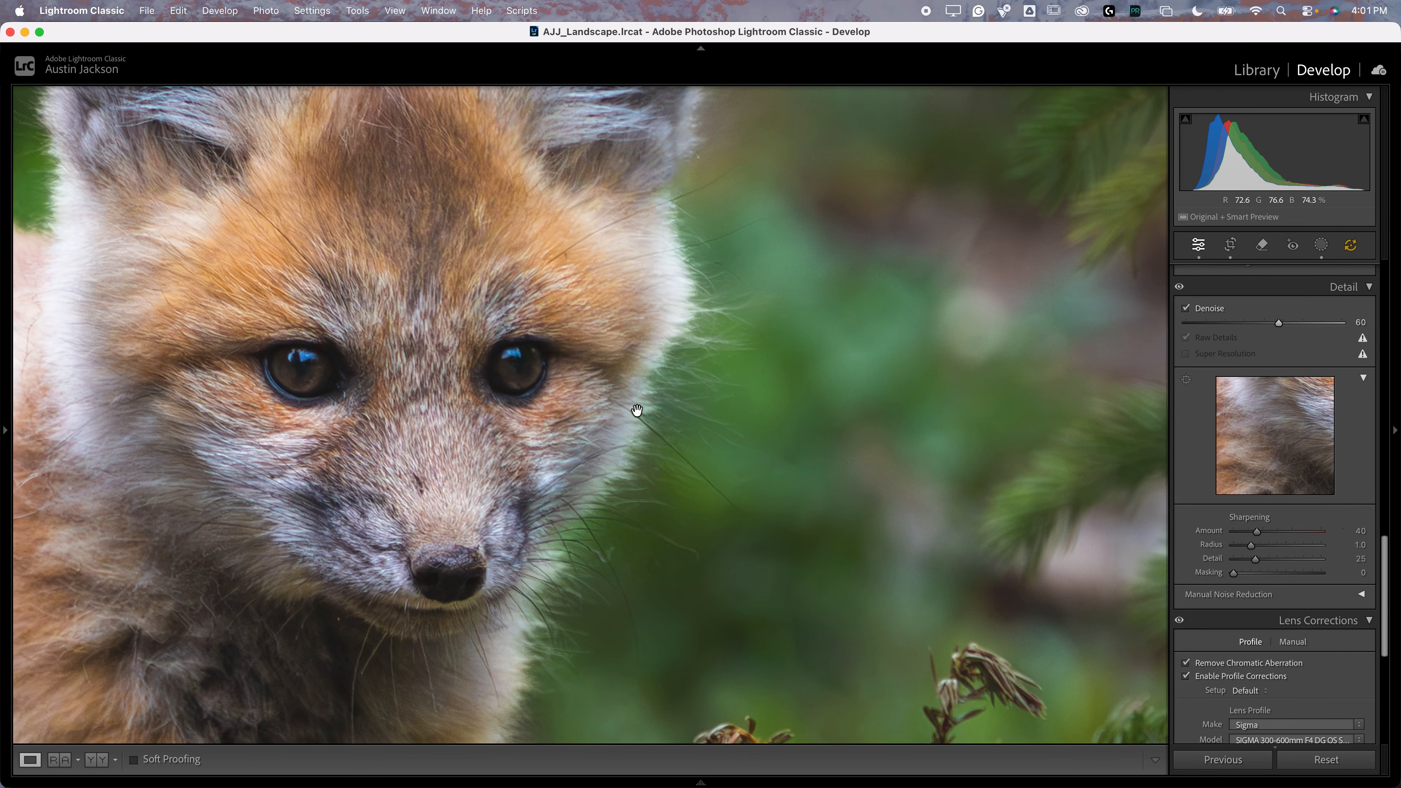
# Step: Examine the fox's eyes, cheek fur and muzzle at a higher magnification to judge the noise reduction
pyautogui.press('super+equal')
pyautogui.moveTo(465, 591); pyautogui.dragTo(783, 313)
pyautogui.moveTo(451, 519); pyautogui.dragTo(844, 579)
pyautogui.moveTo(419, 270); pyautogui.dragTo(527, 608)
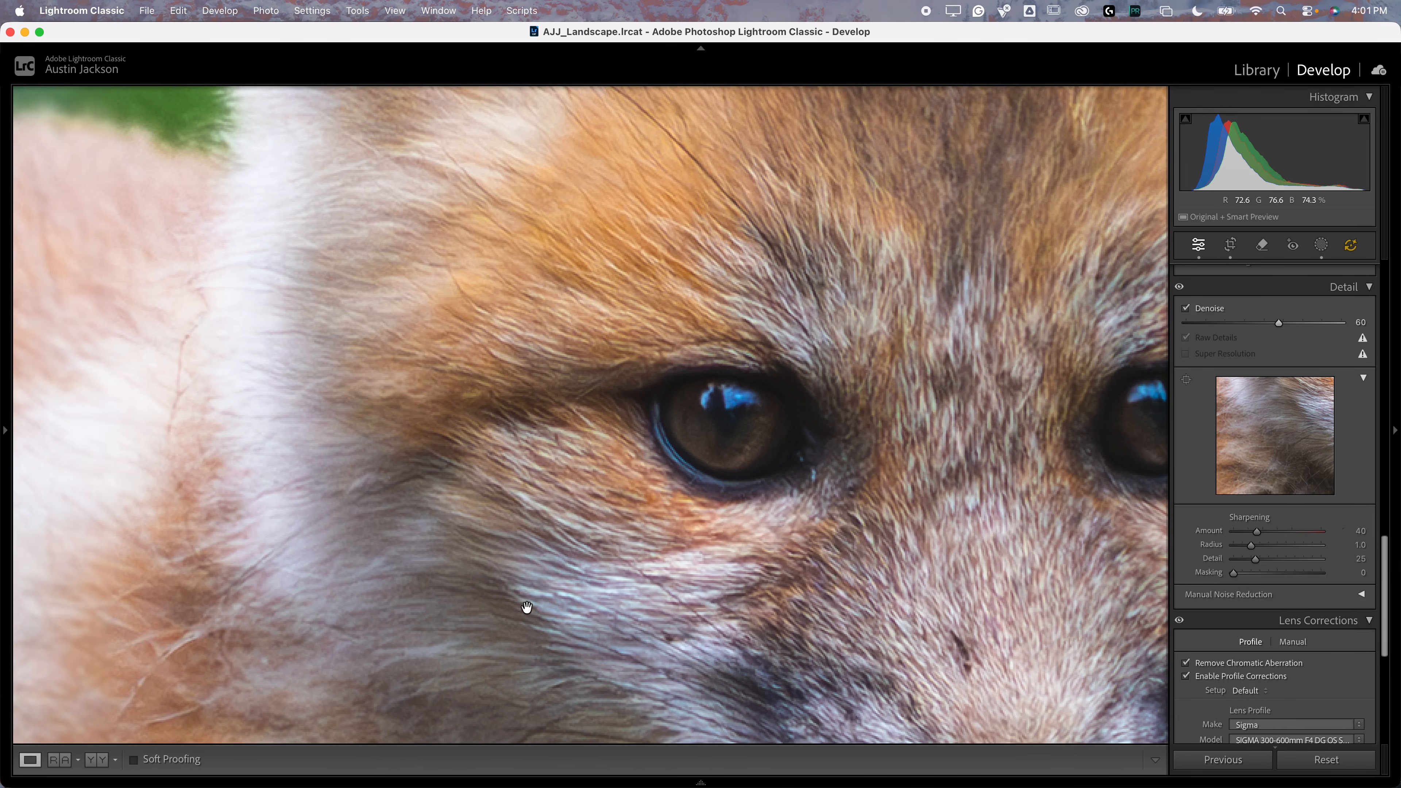
pyautogui.moveTo(905, 405); pyautogui.dragTo(775, 388)
pyautogui.moveTo(902, 440); pyautogui.dragTo(694, 370)
pyautogui.press('super+minus')
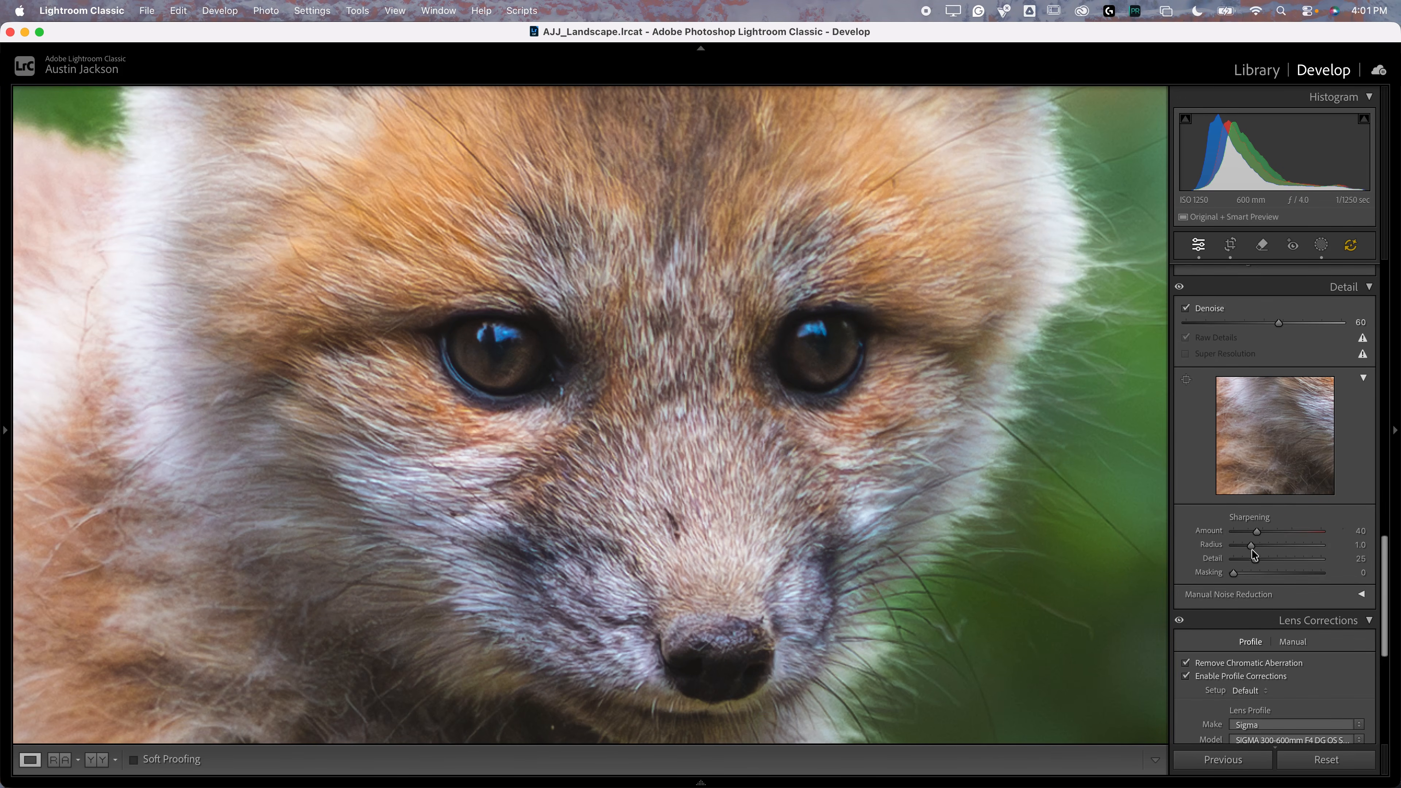
# Step: Set the sharpening masking to 77 while previewing the black-and-white mask over the whole fox photo
pyautogui.click(763, 446)
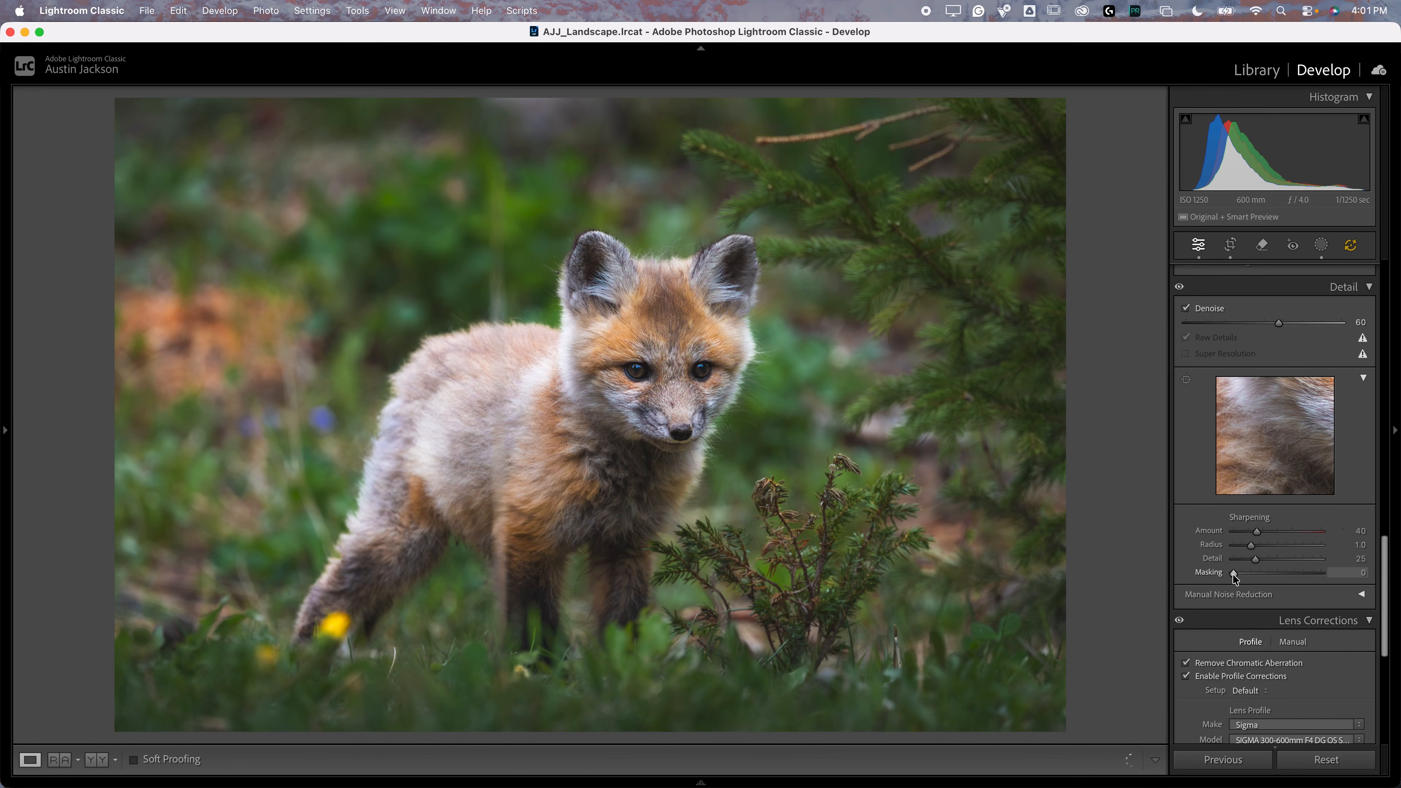
pyautogui.moveTo(1234, 574)
pyautogui.mouseDown()
pyautogui.moveTo(1303, 569)
pyautogui.moveTo(1260, 571)
pyautogui.mouseUp()
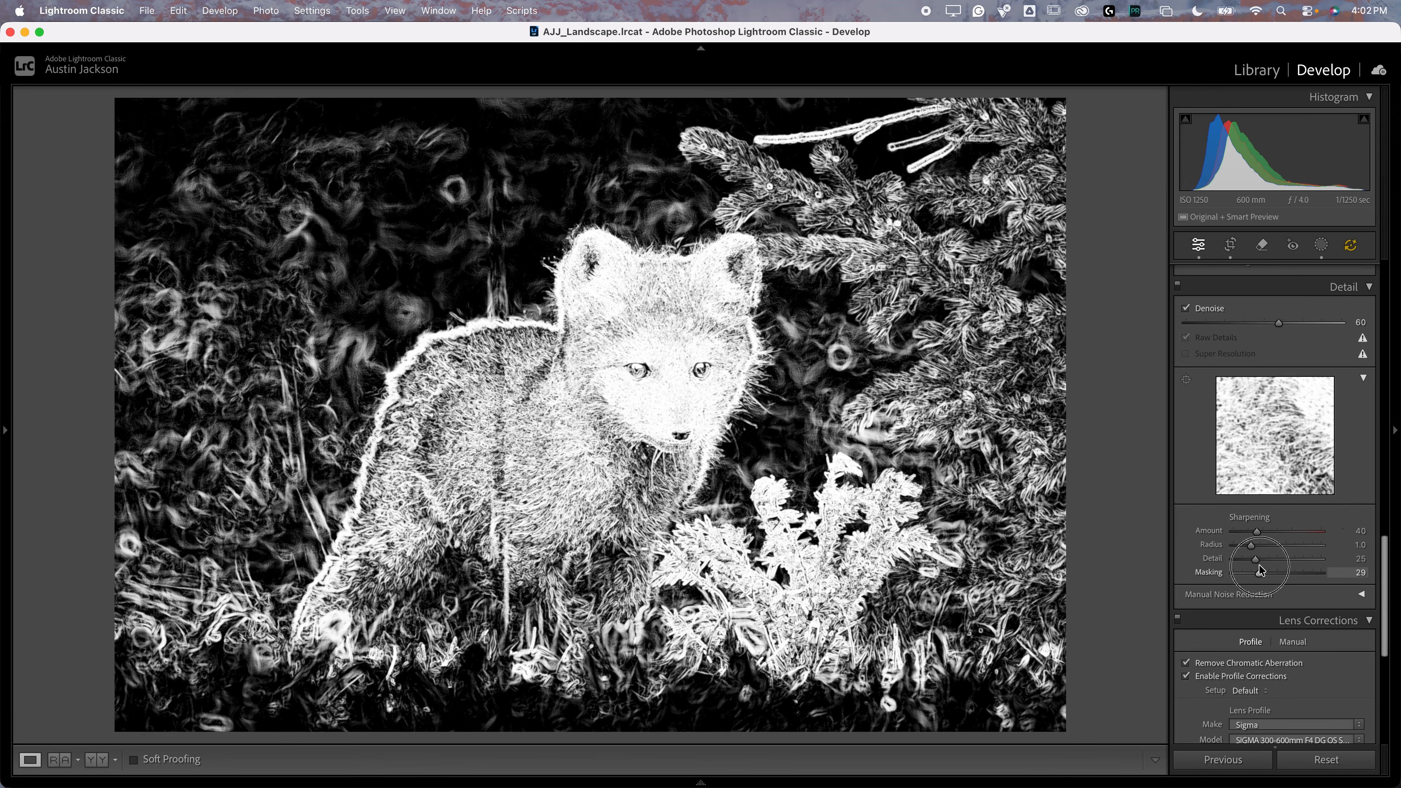
pyautogui.moveTo(1259, 566); pyautogui.dragTo(1301, 565)
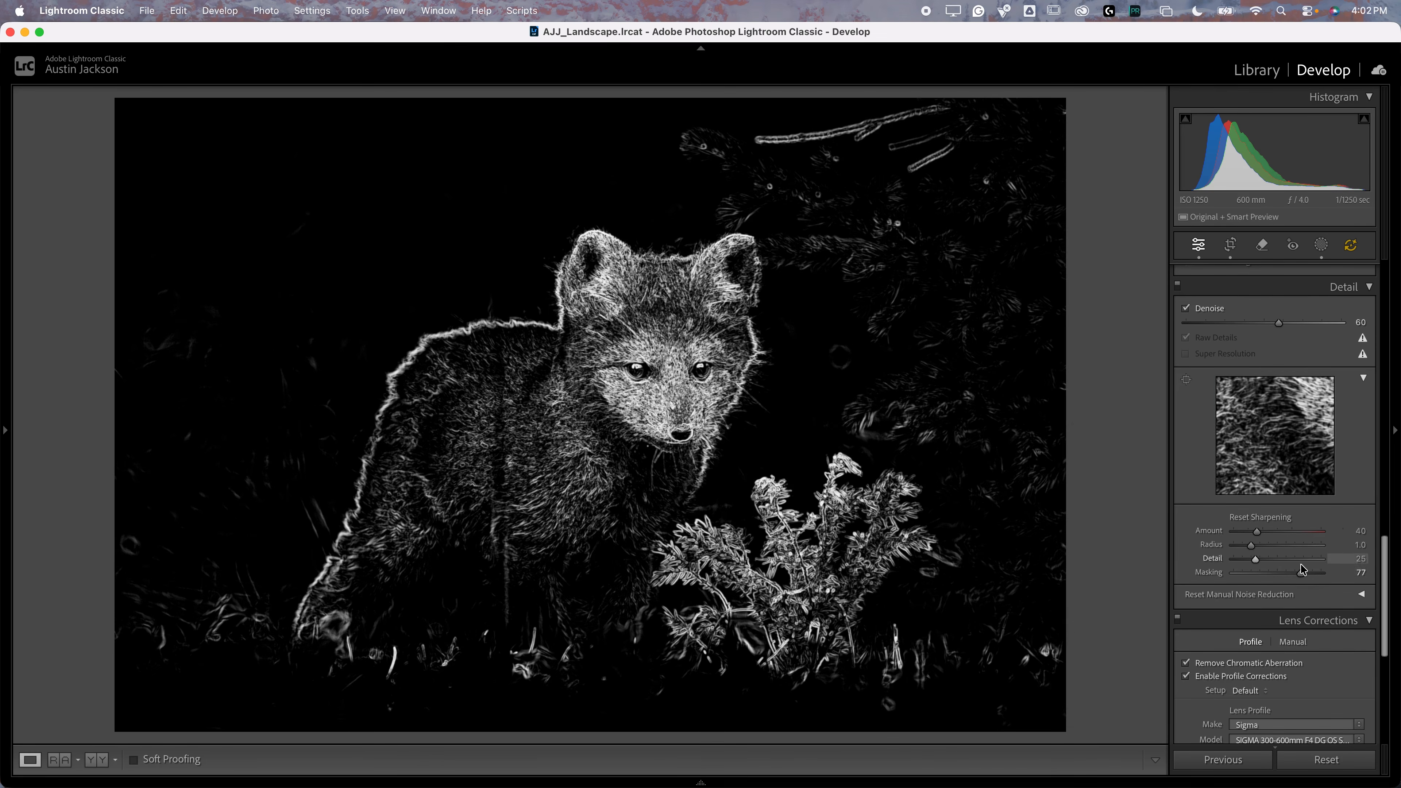
# Step: Try a sharpening amount of 150 on a close-up of the fox's face, and compare before and after
pyautogui.click(681, 402)
pyautogui.moveTo(735, 407); pyautogui.dragTo(672, 501)
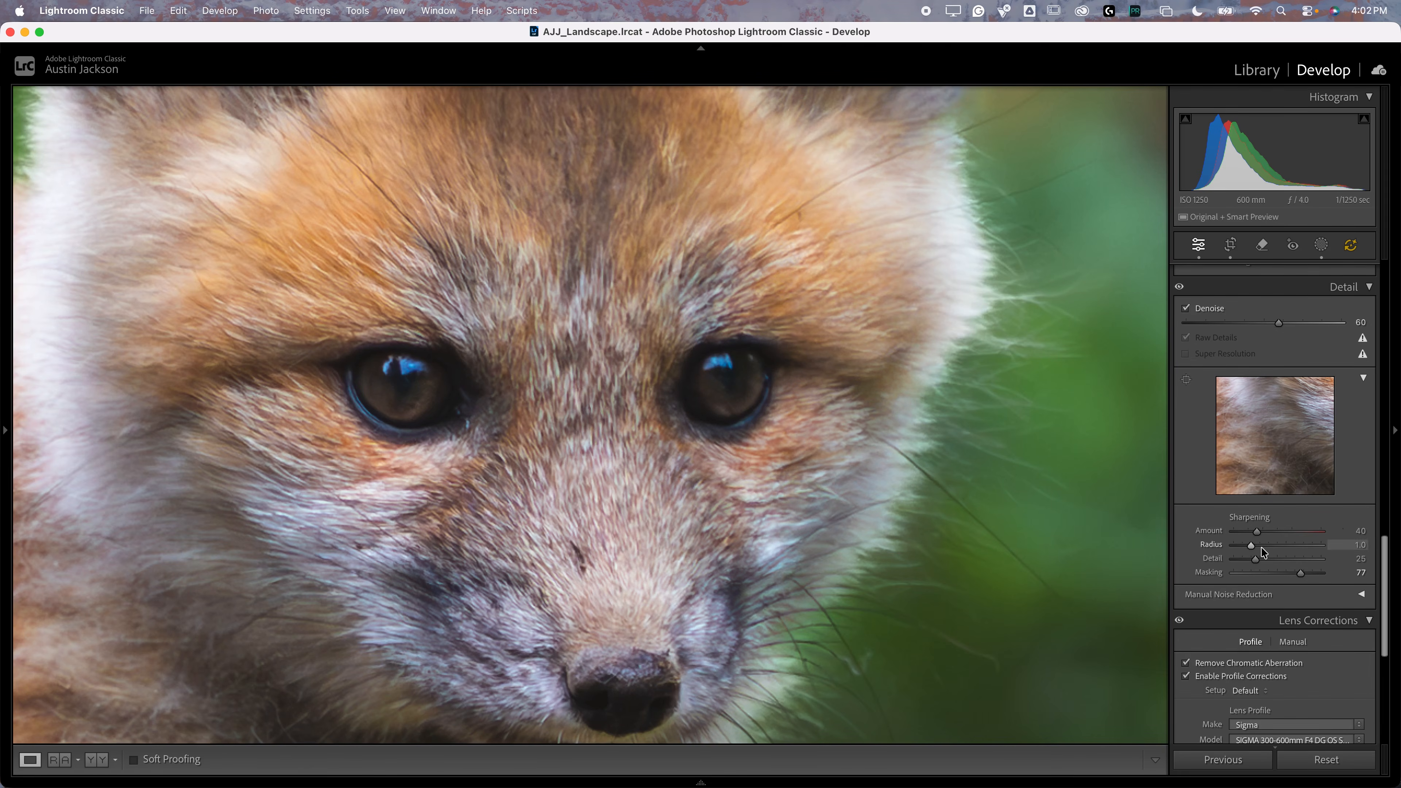
pyautogui.moveTo(1257, 531); pyautogui.dragTo(1323, 531)
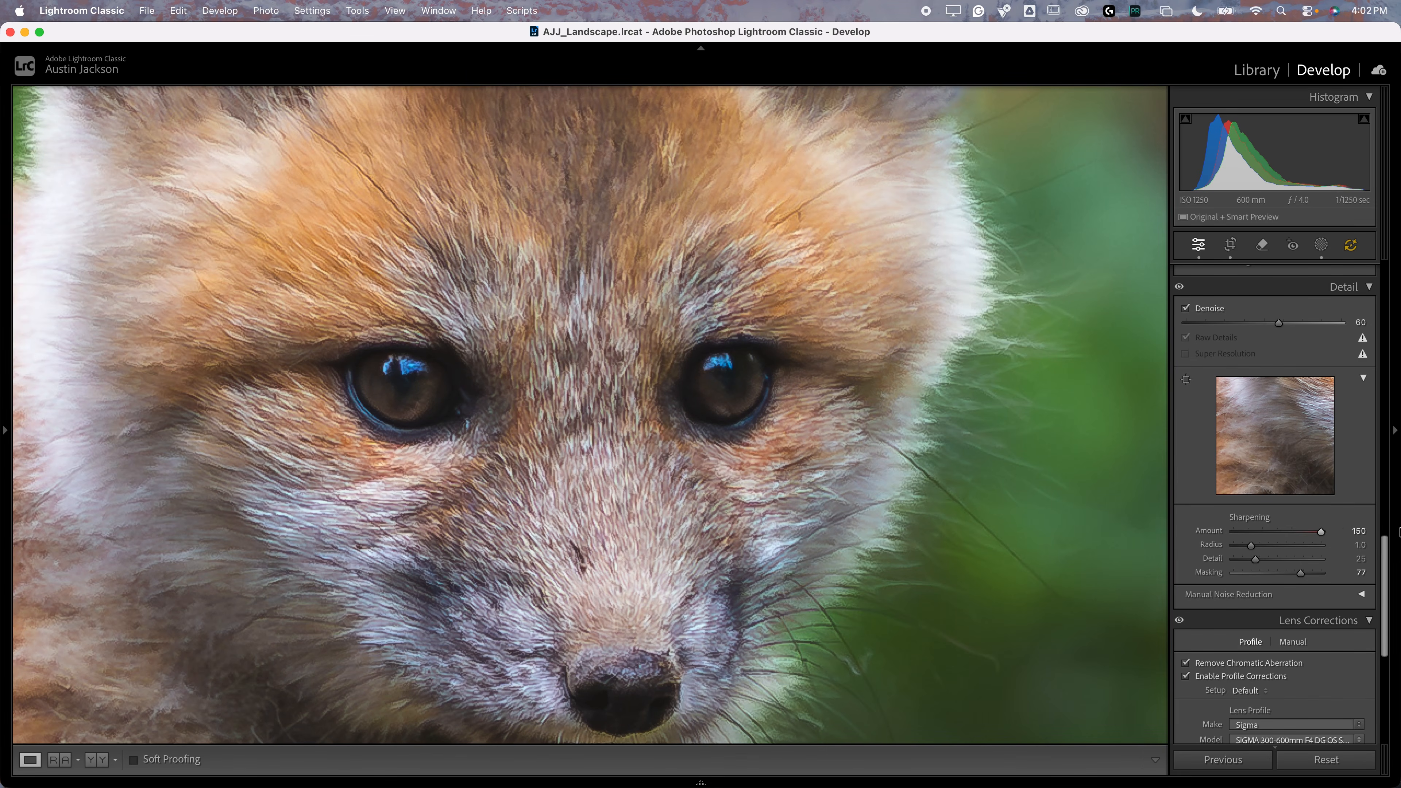
pyautogui.click(1179, 288)
pyautogui.moveTo(1285, 538); pyautogui.dragTo(1396, 490)
# Step: Try the sharpening radius at 3.0 and at 0.5 on the fox's fur, with detail at 100
pyautogui.click(1251, 548)
pyautogui.press('alt')
pyautogui.moveTo(1251, 548); pyautogui.dragTo(1350, 547)
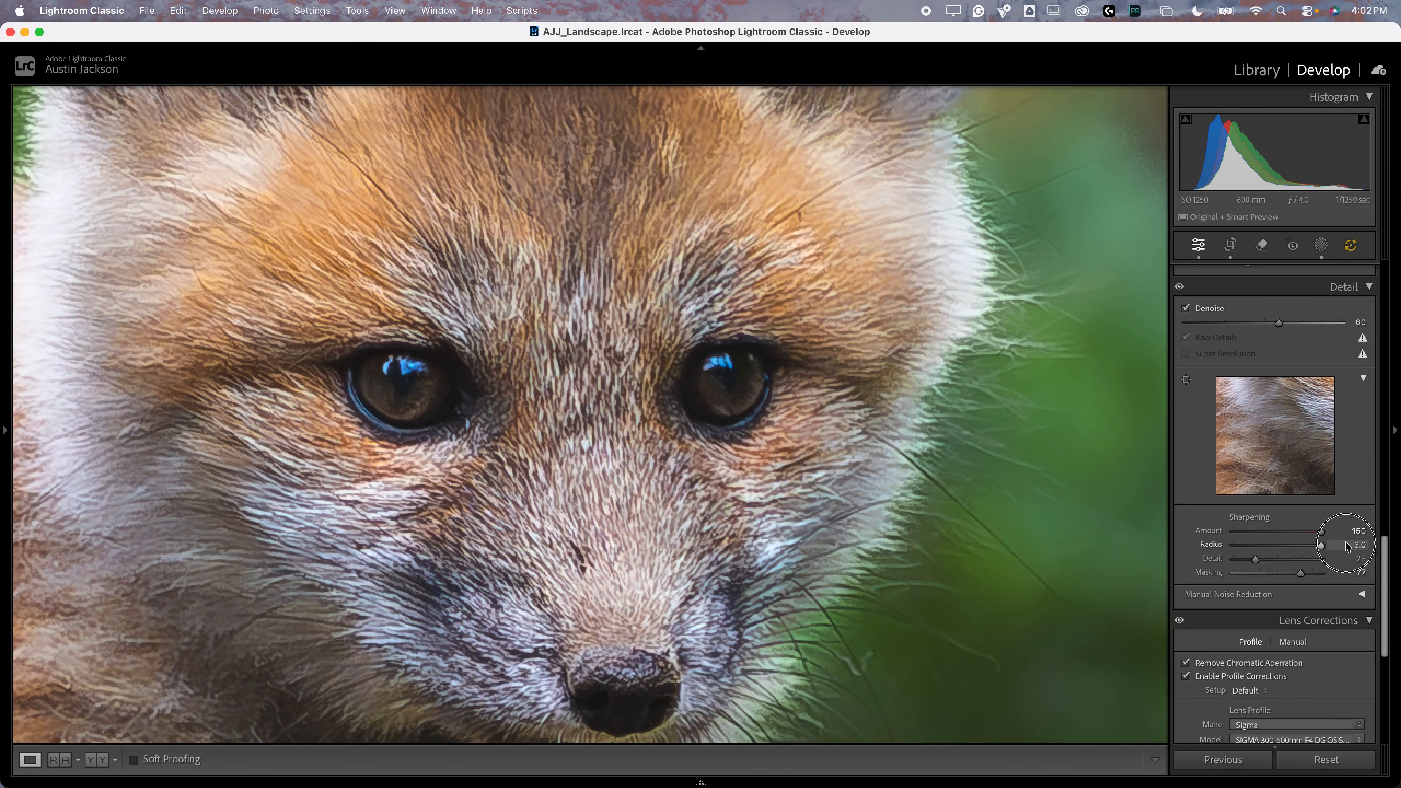
pyautogui.moveTo(1340, 547); pyautogui.dragTo(1141, 544)
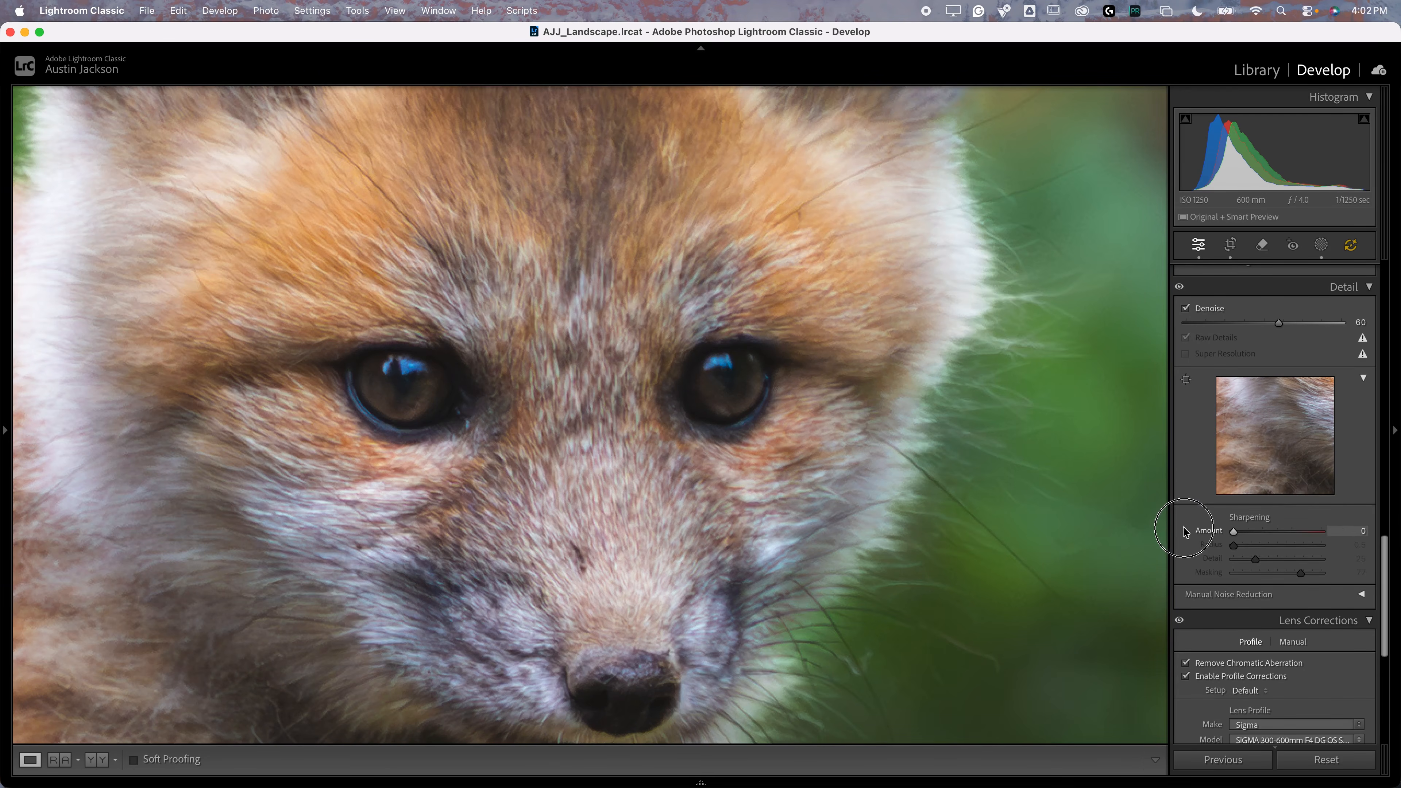
pyautogui.moveTo(1256, 559); pyautogui.dragTo(1337, 566)
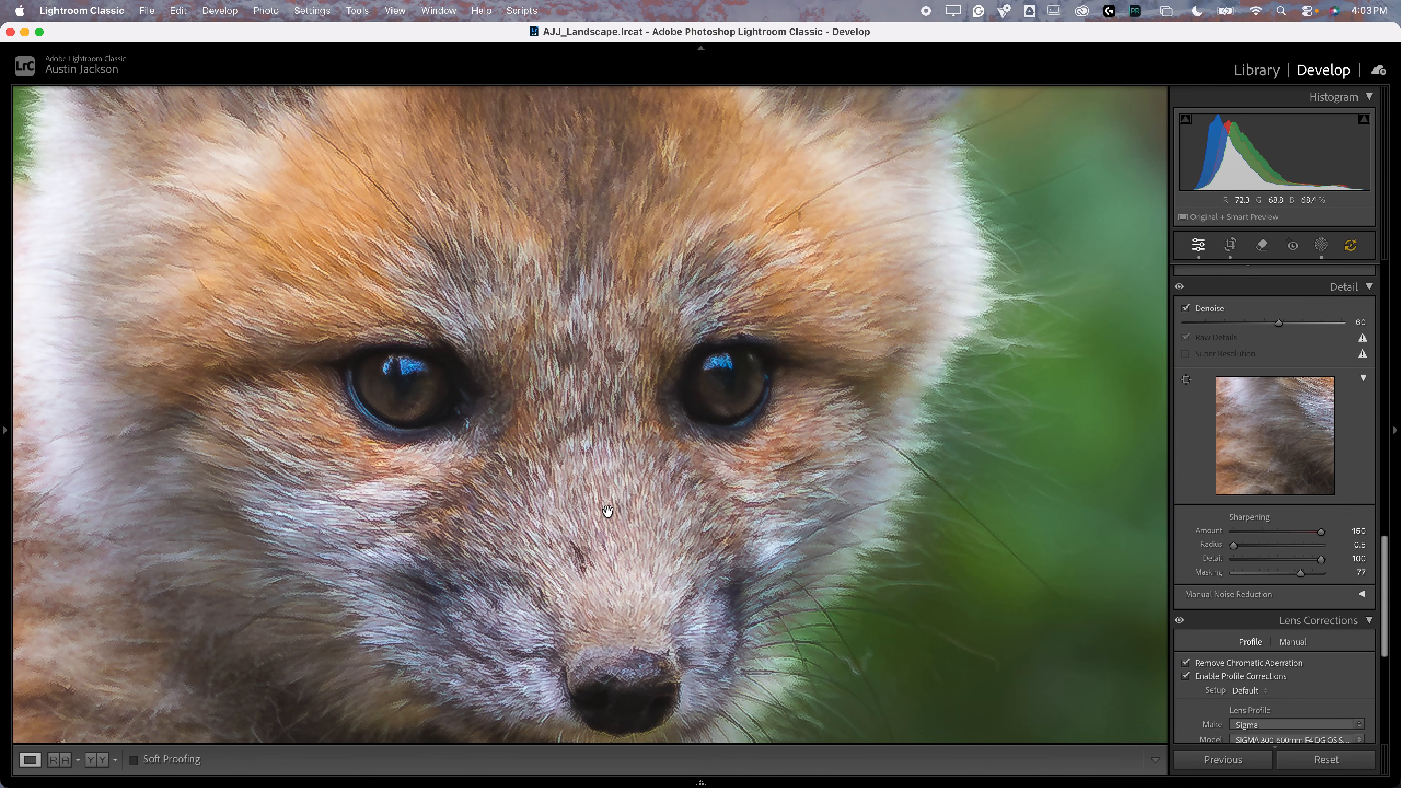
# Step: Set the sharpening detail to 50, radius to 2.0 and amount to 56, and compare the fox's face before and after
pyautogui.moveTo(1321, 559); pyautogui.dragTo(1286, 547)
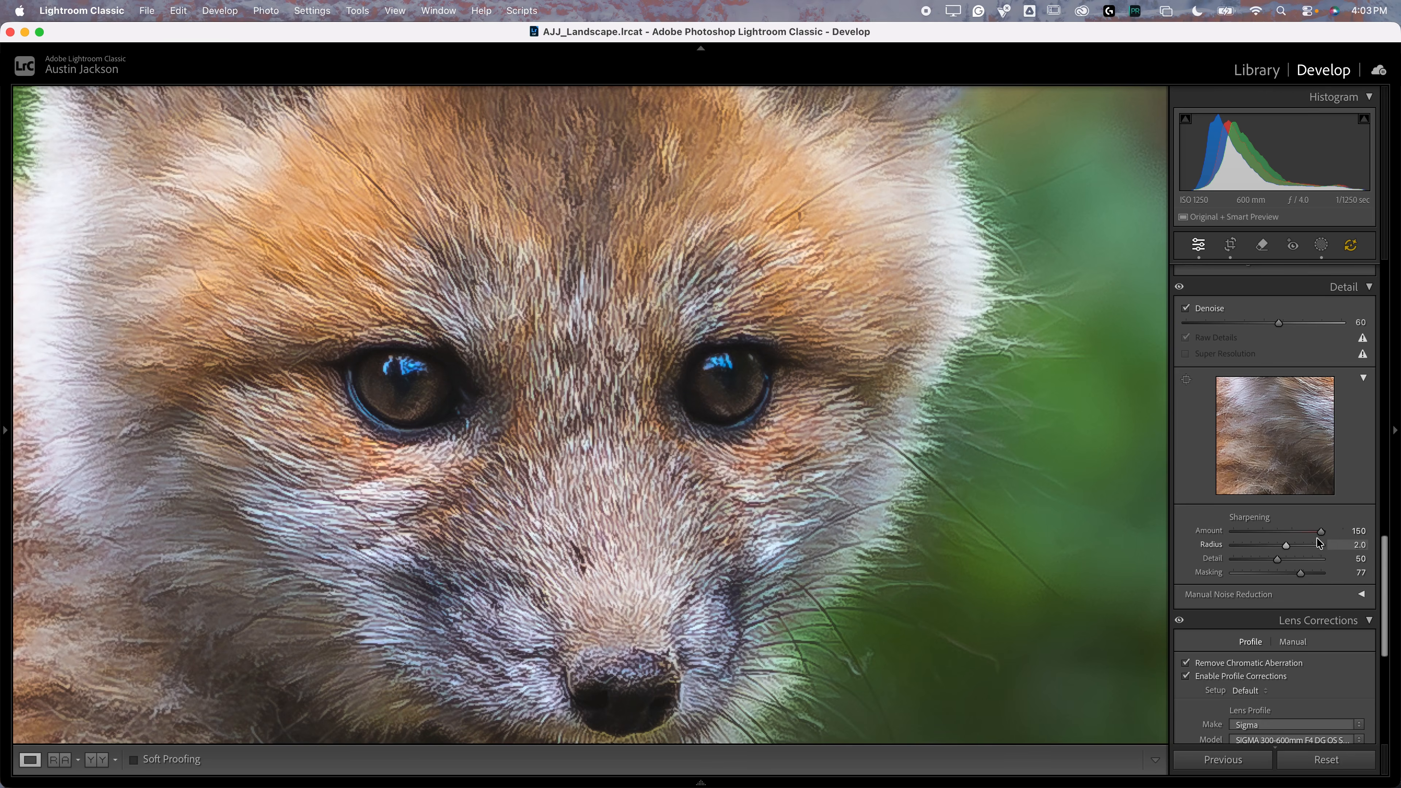
pyautogui.moveTo(1321, 533); pyautogui.dragTo(1265, 530)
pyautogui.click(1180, 289)
pyautogui.click(1180, 288)
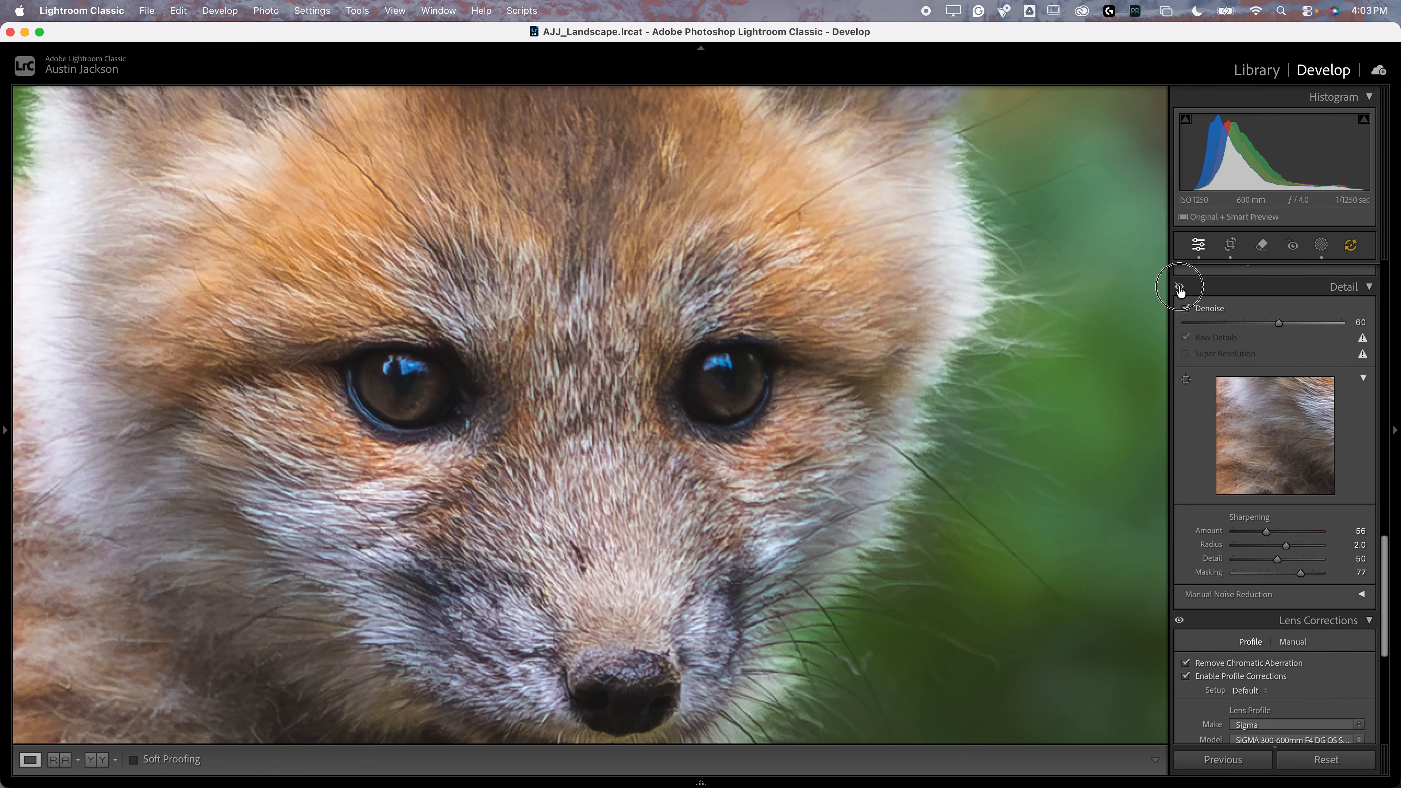
pyautogui.click(1180, 288)
pyautogui.click(1181, 288)
pyautogui.click(727, 553)
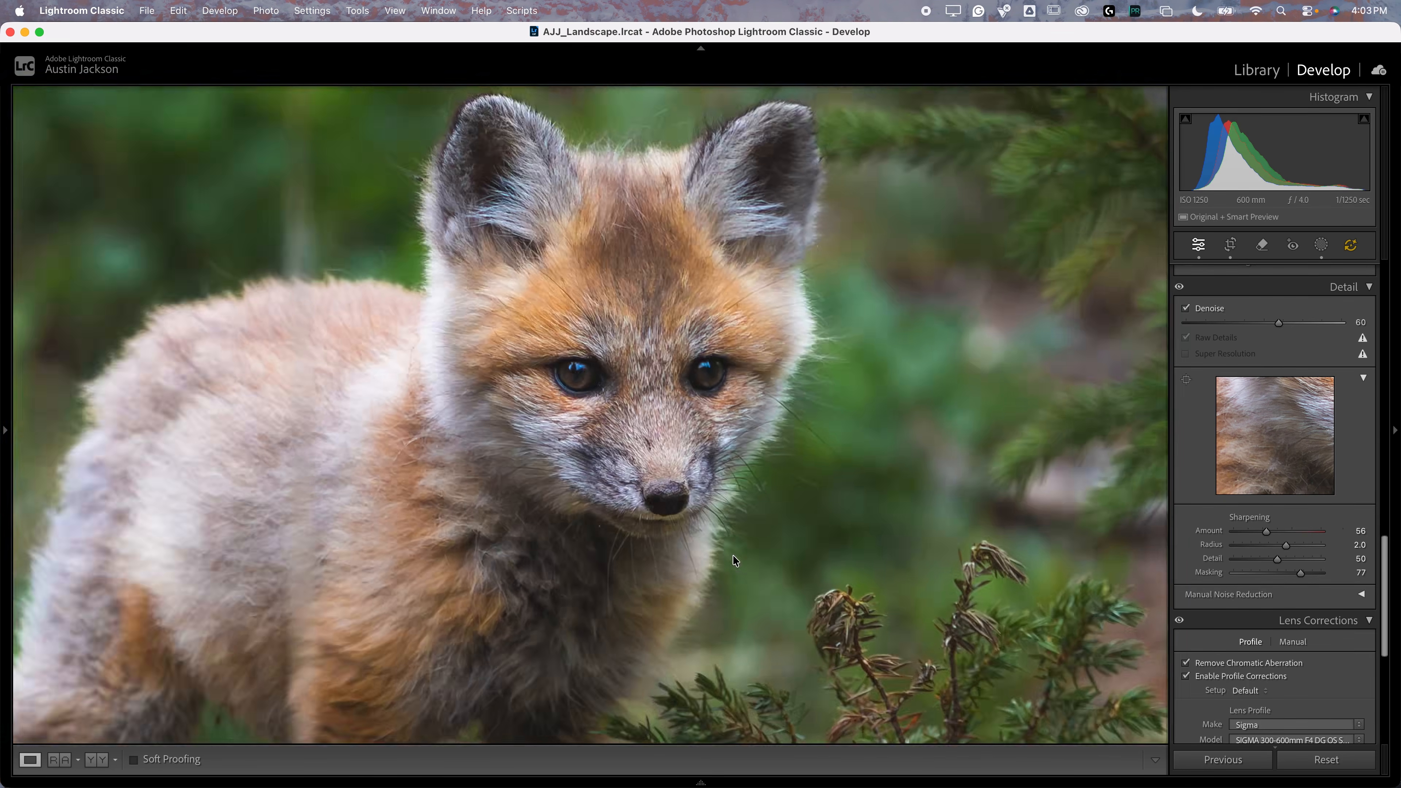